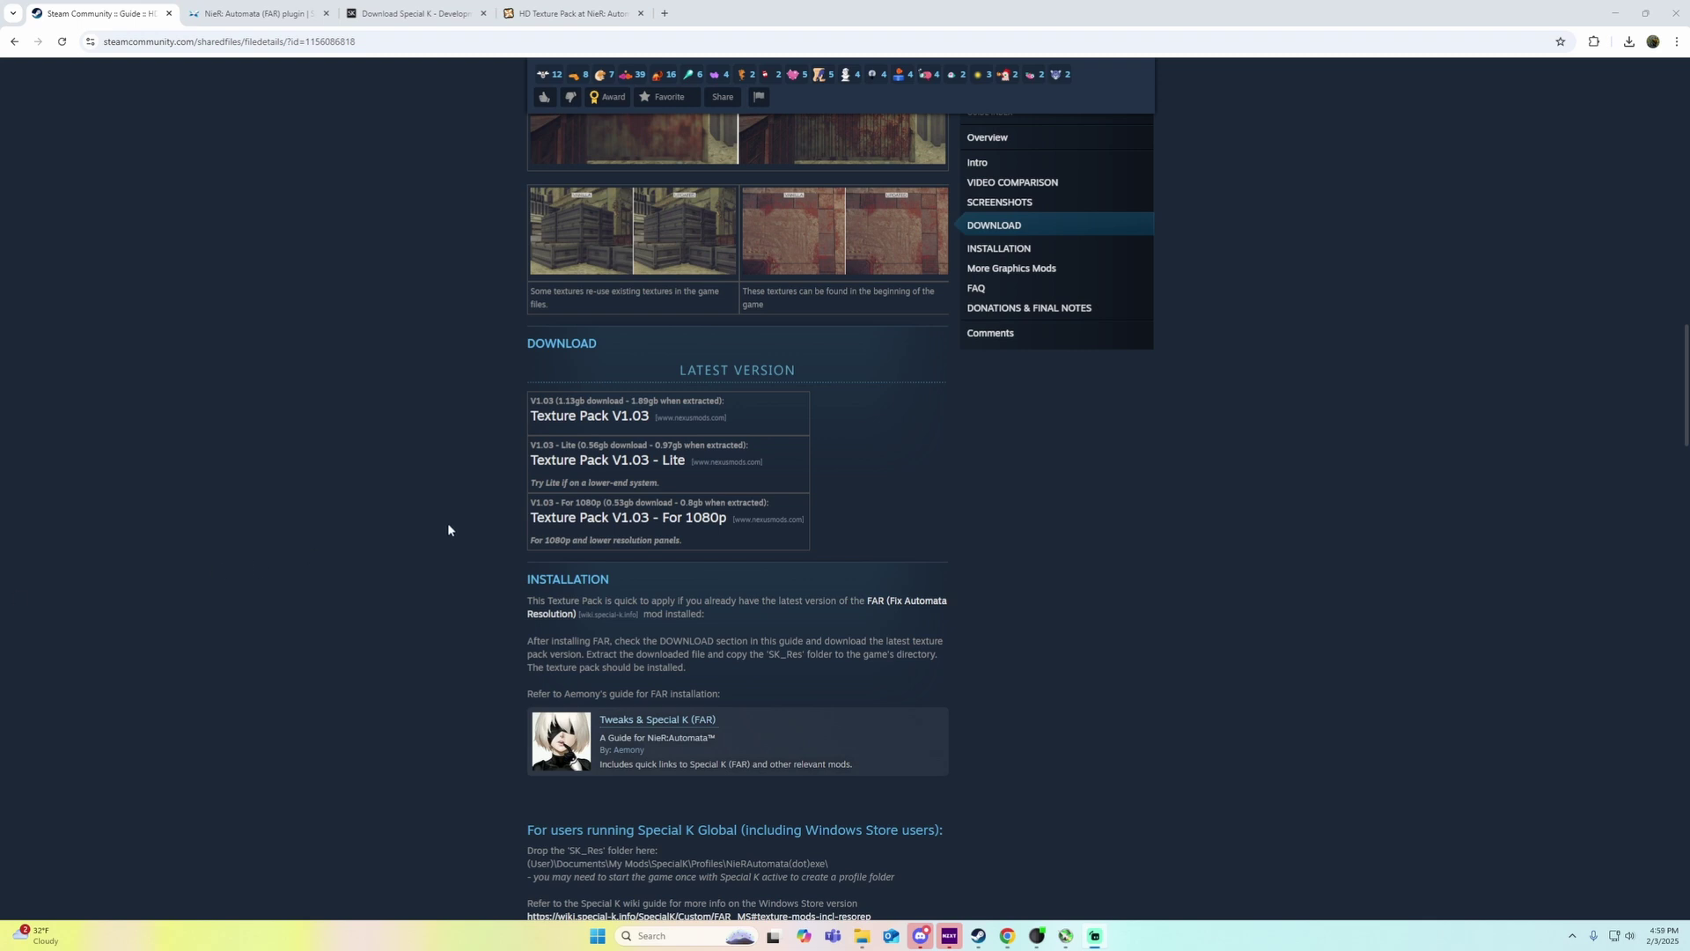
- Review the guide's screenshots and Download section, then switch to the Nexus HD Texture Pack page
scroll(447, 521, "up", 3)
scroll(531, 528, "up", 2)
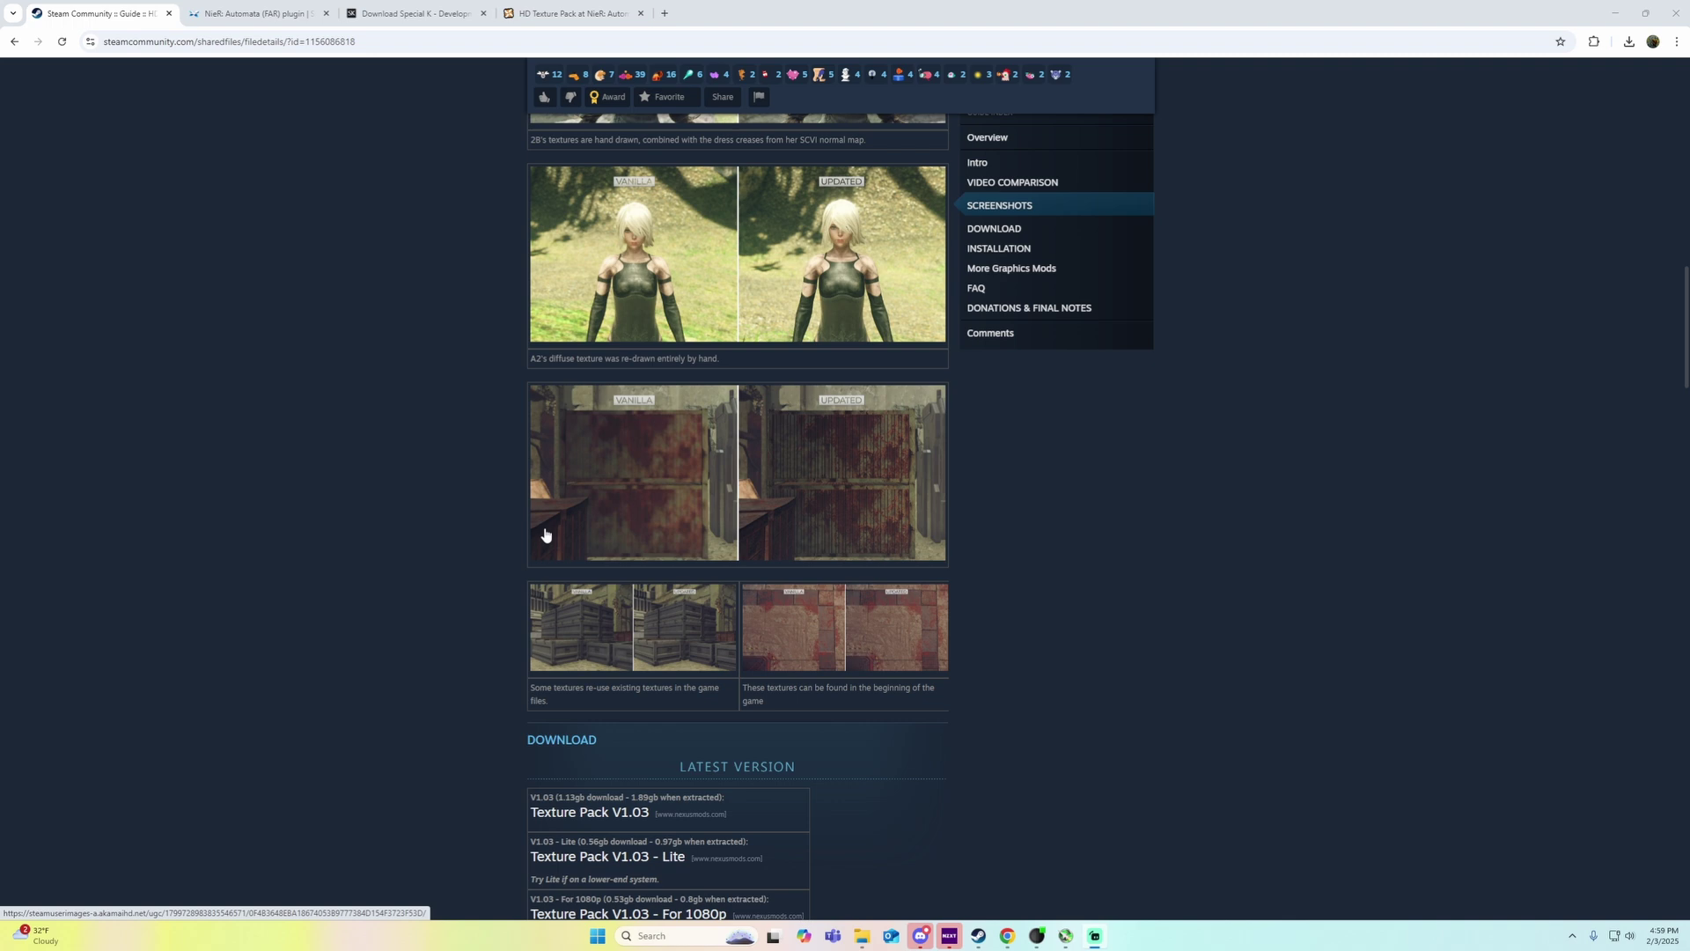
scroll(554, 525, "down", 2)
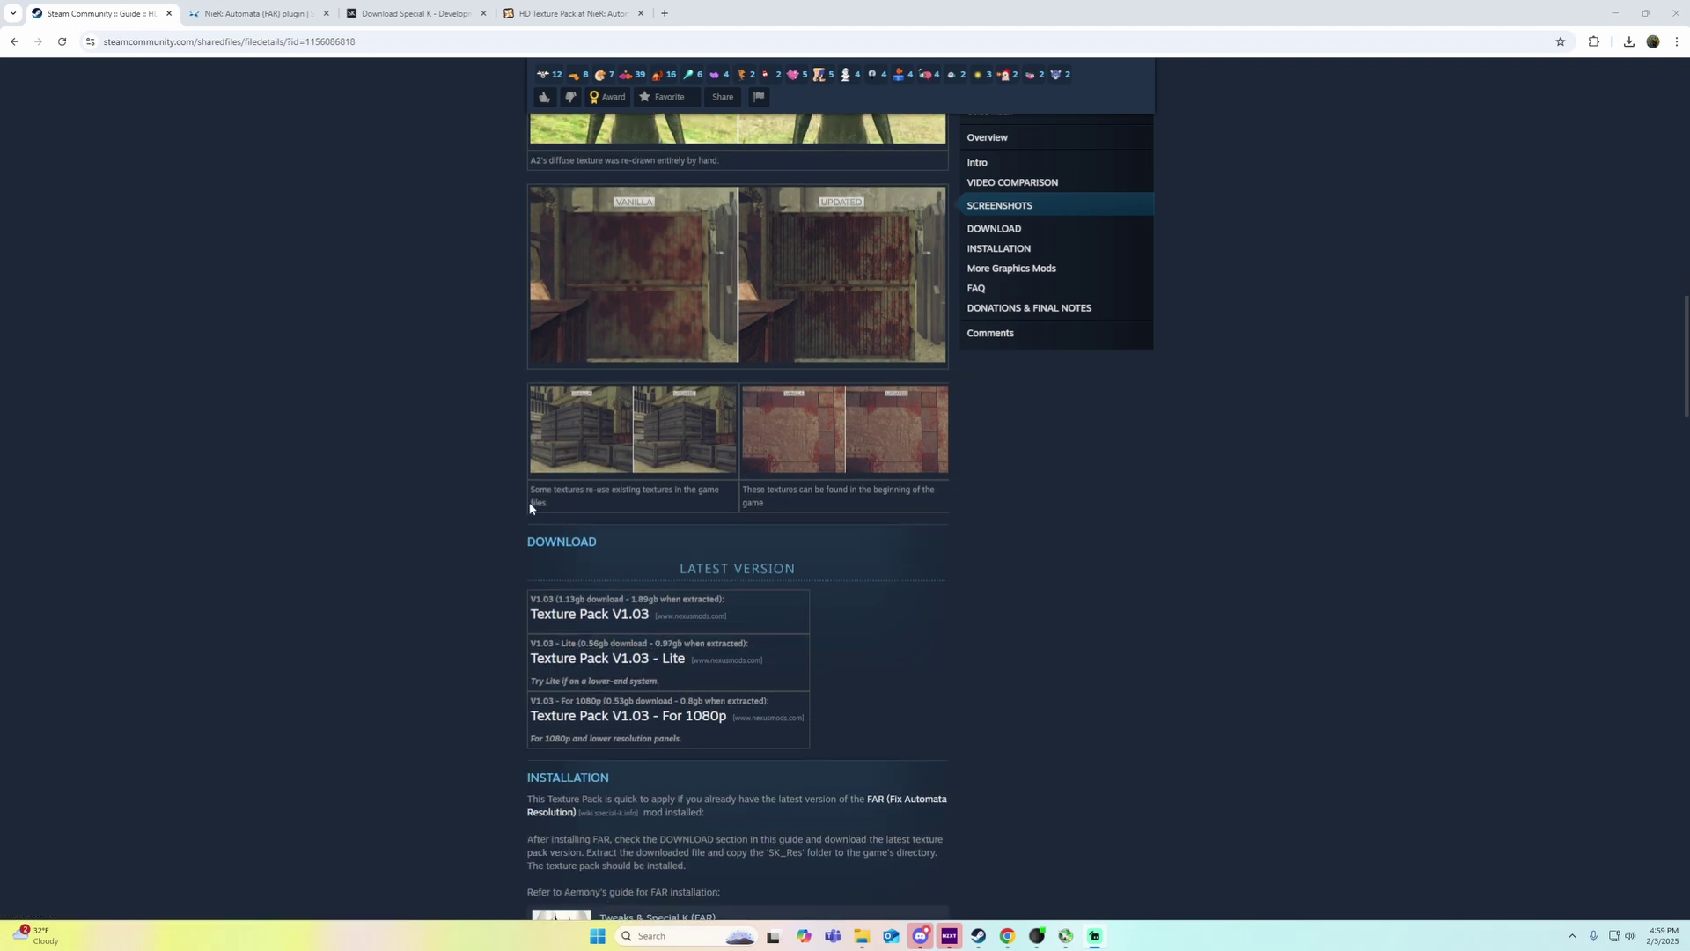
scroll(550, 529, "down", 2)
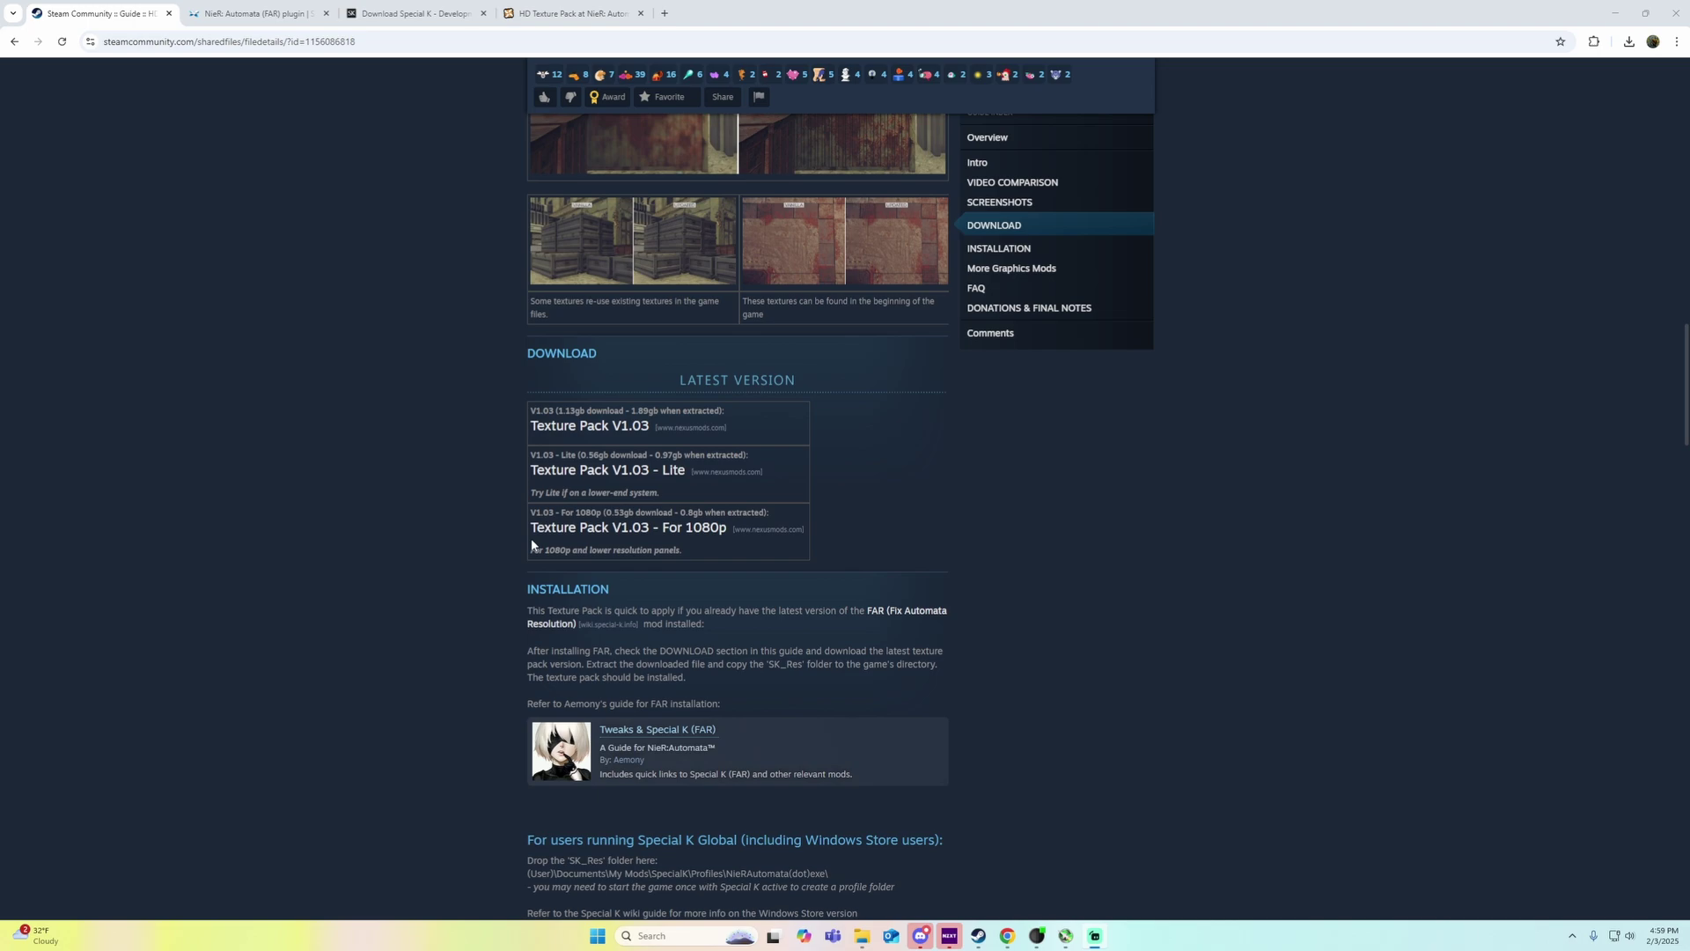
scroll(563, 321, "up", 3)
left_click(562, 14)
scroll(621, 210, "up", 4)
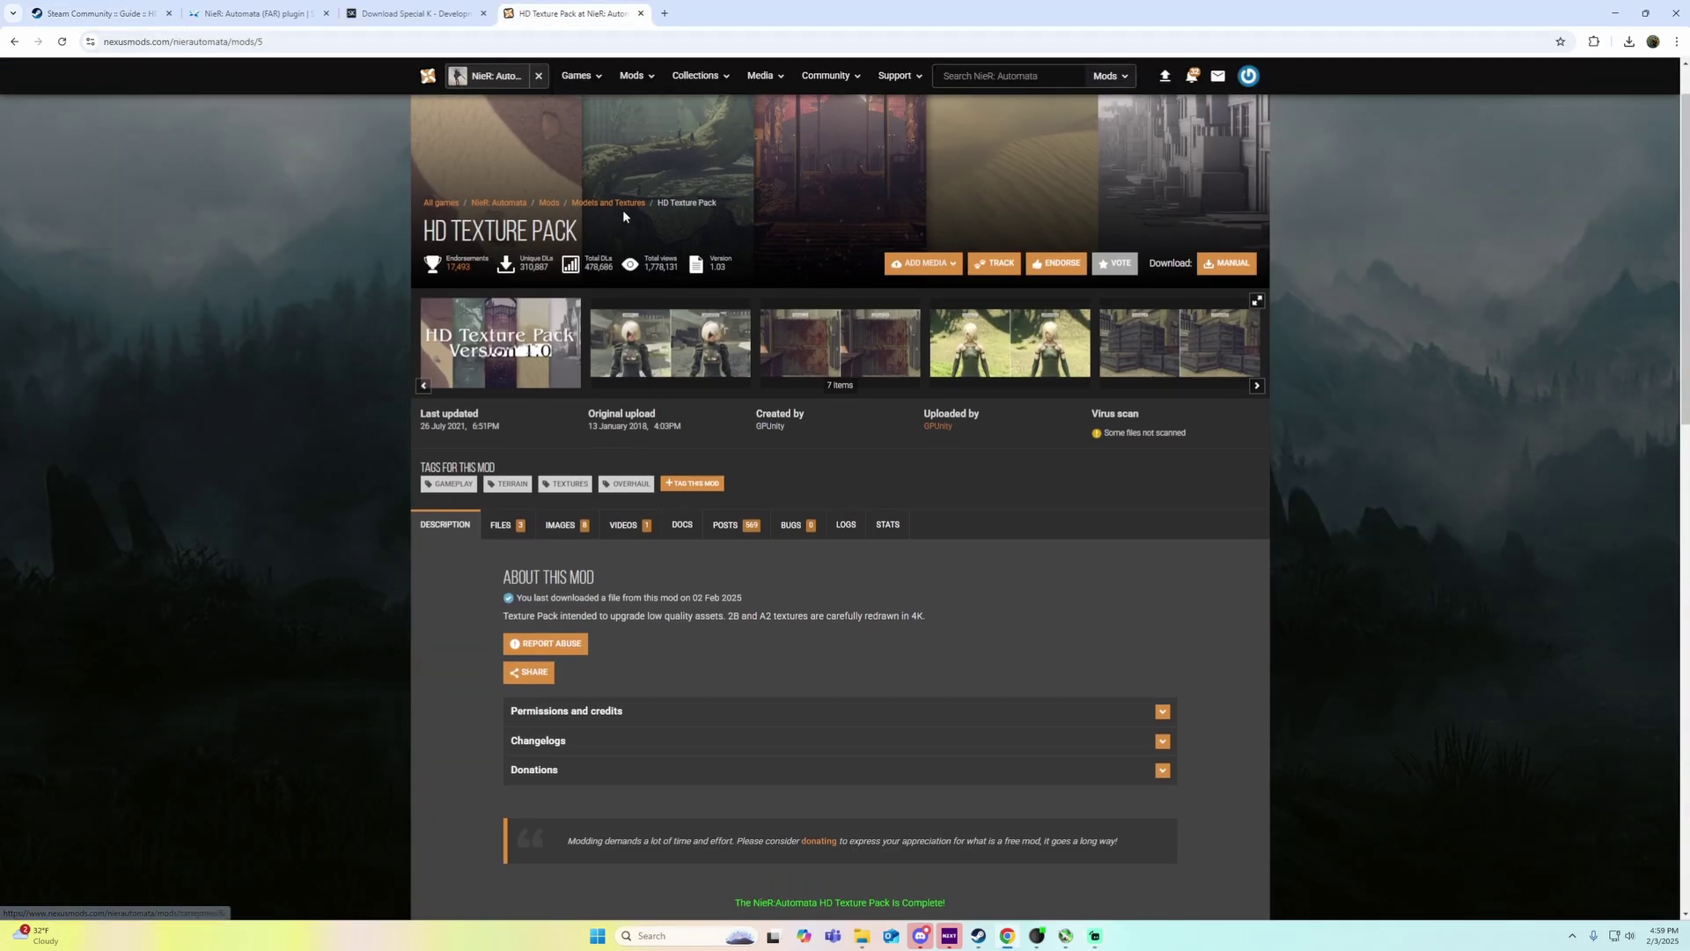
scroll(622, 209, "down", 6)
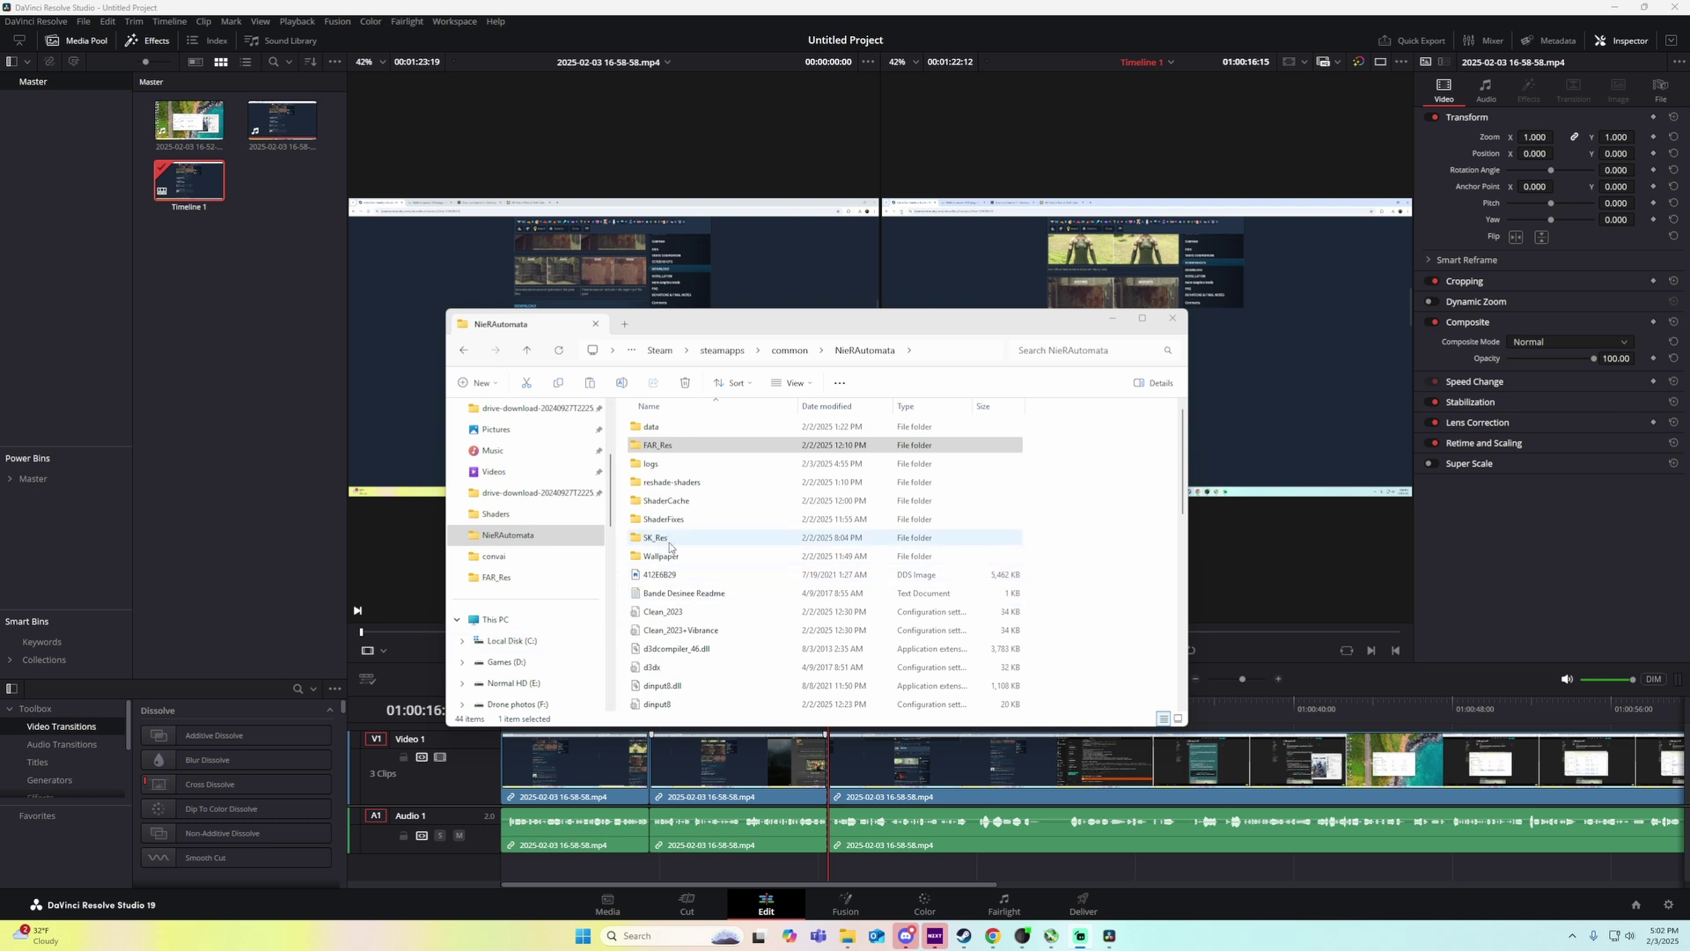
- Open SK_Res and its inject folder, then return to the NieRAutomata game folder
double_click(672, 546)
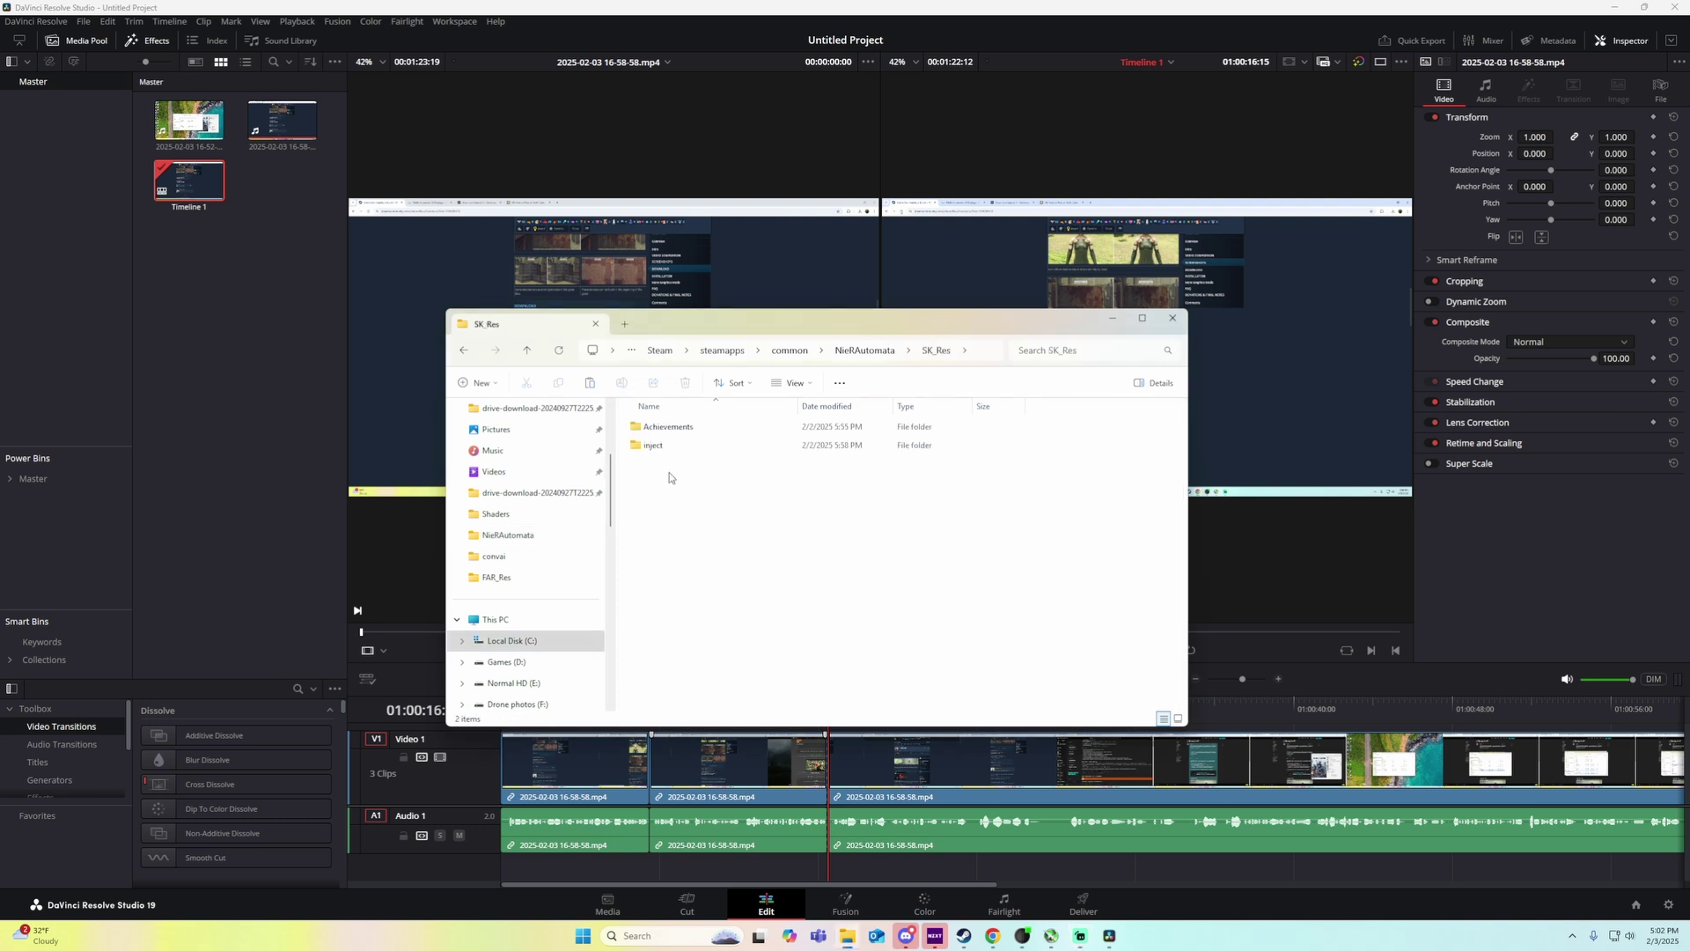
left_click(665, 449)
double_click(666, 446)
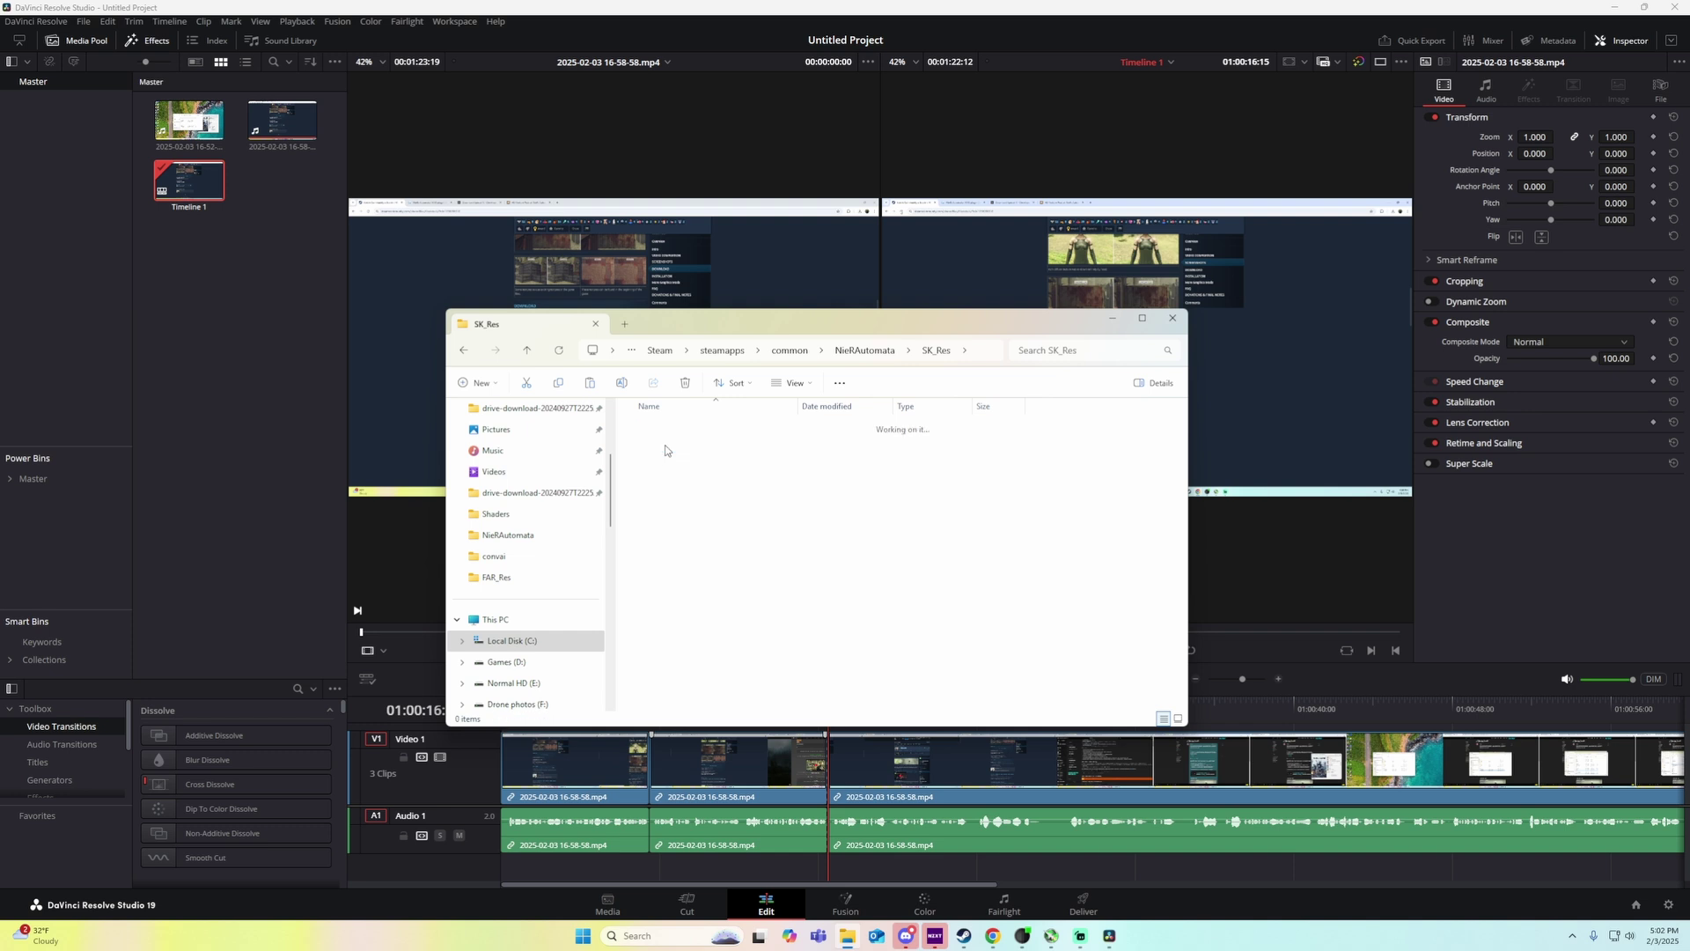
left_click(462, 351)
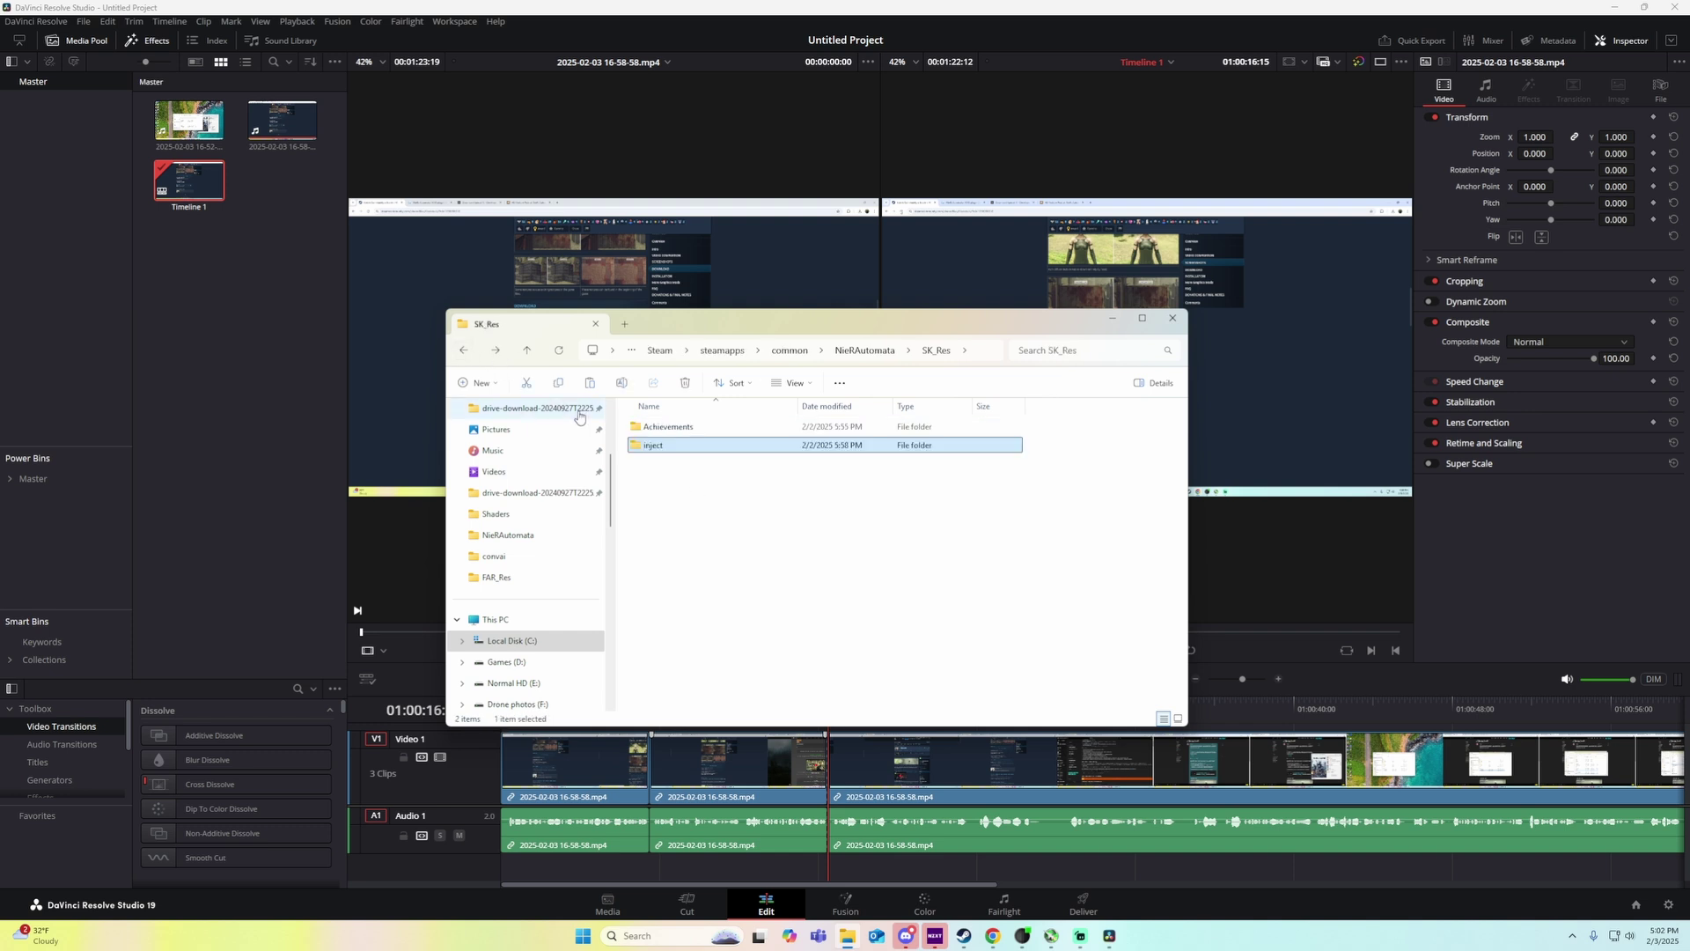
left_click(462, 351)
- Check the FAR_Res folder, recheck SK_Res, then close the game folder window
left_click(662, 447)
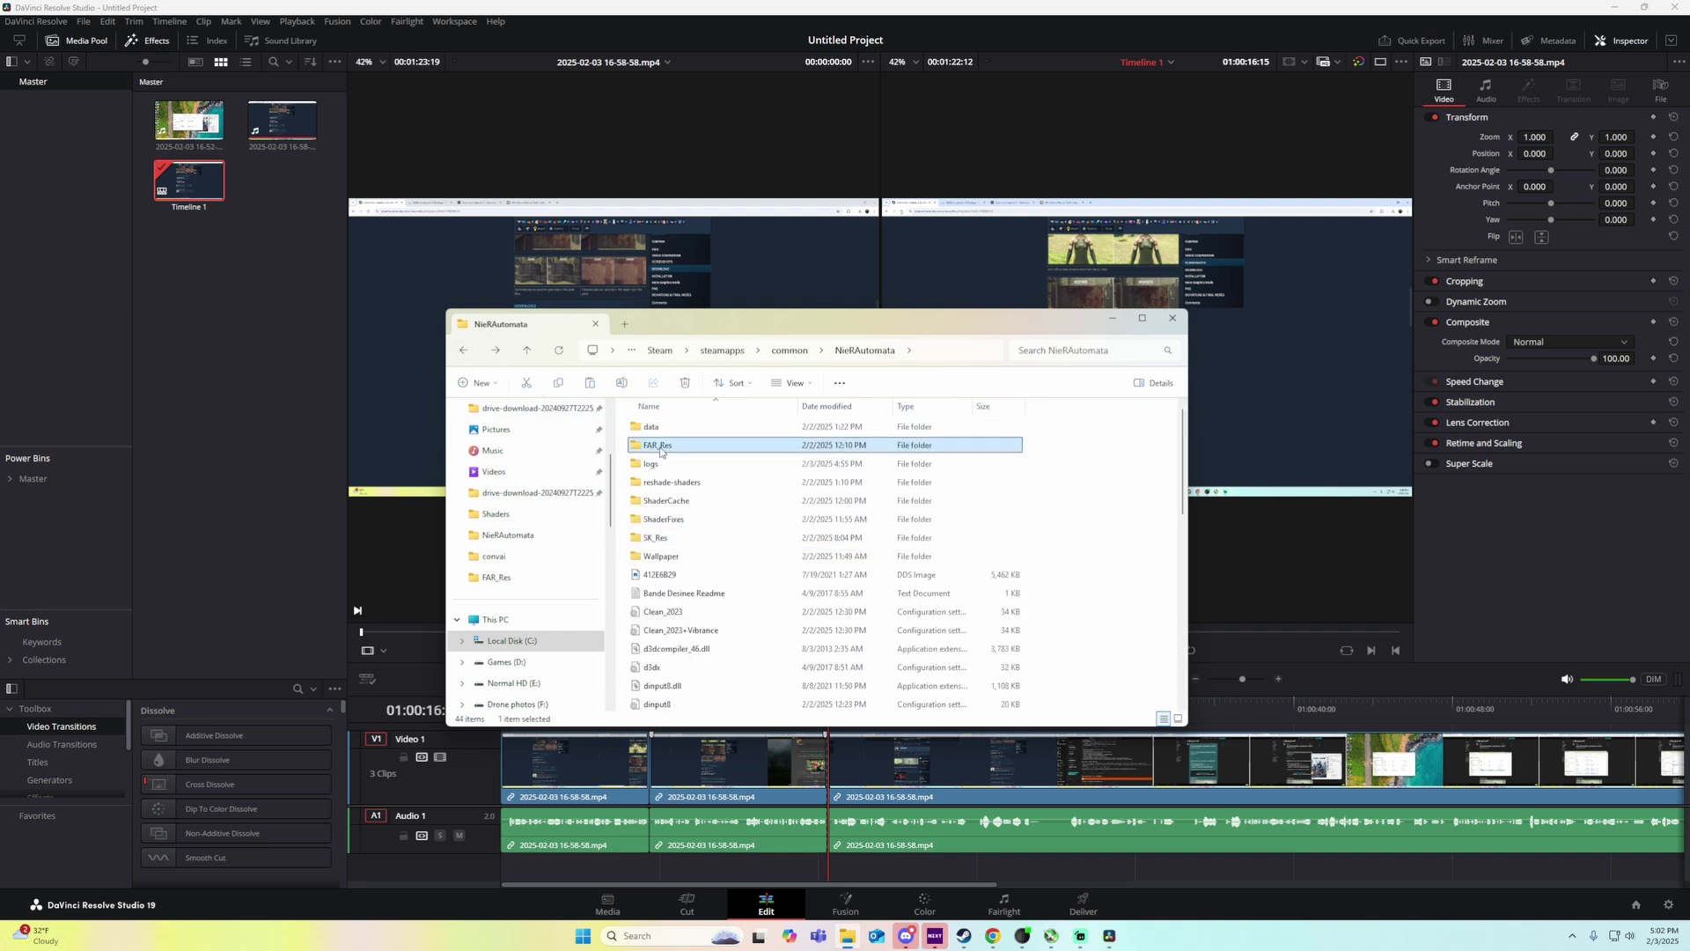
double_click(675, 447)
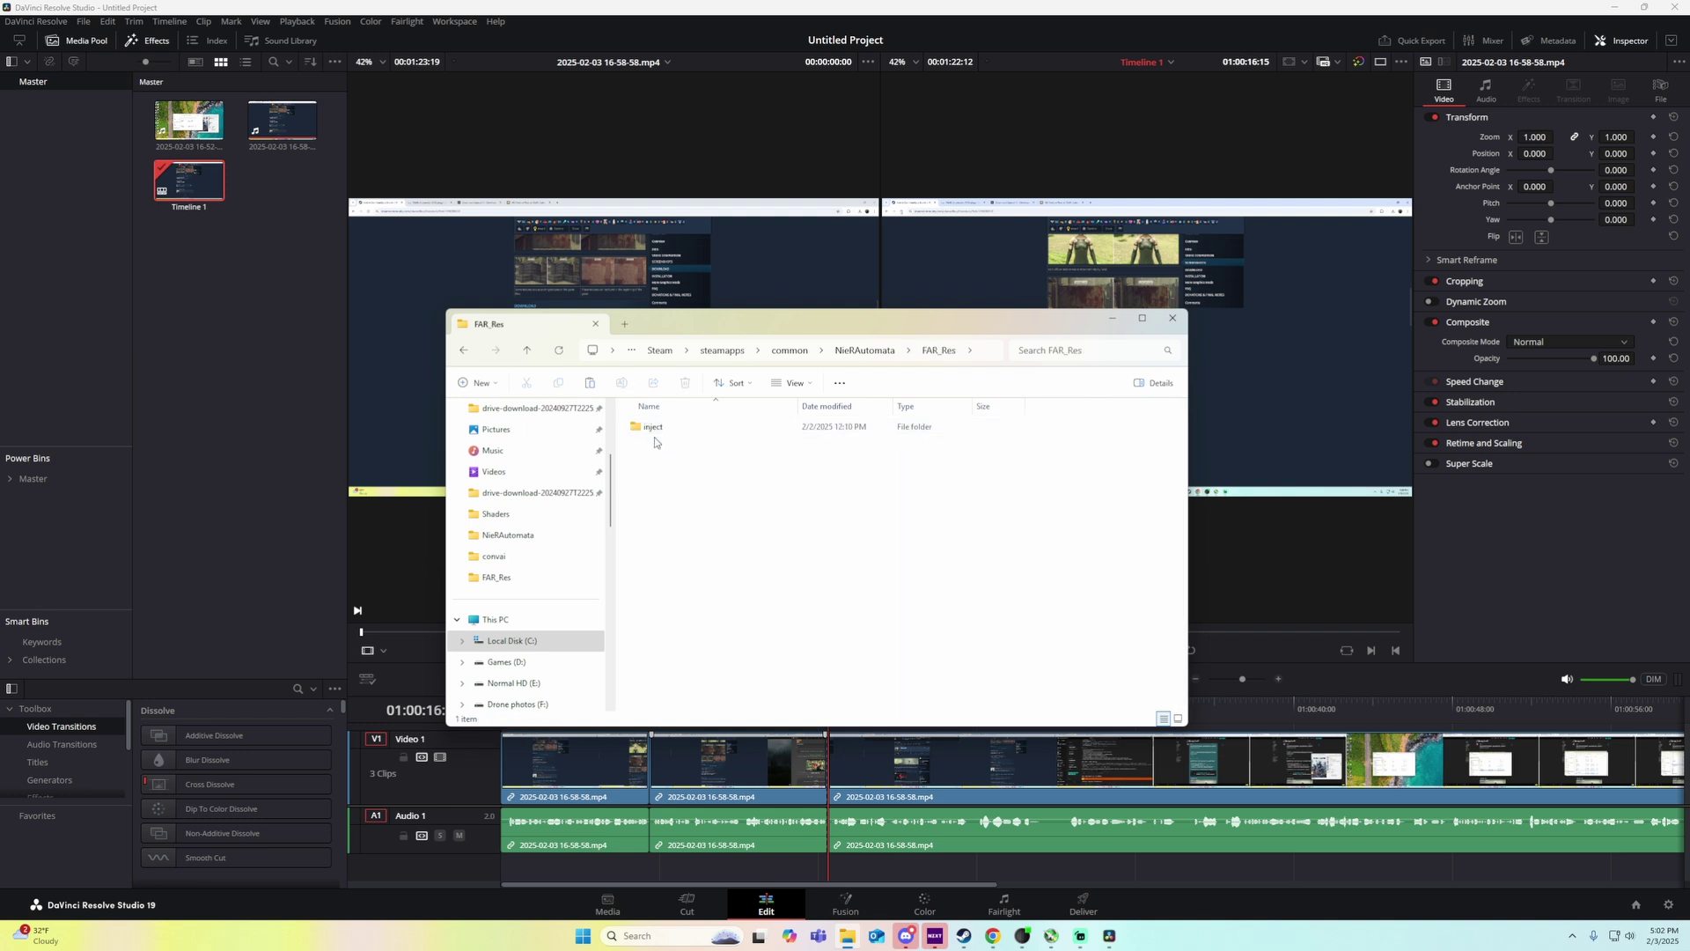
left_click(462, 350)
double_click(690, 455)
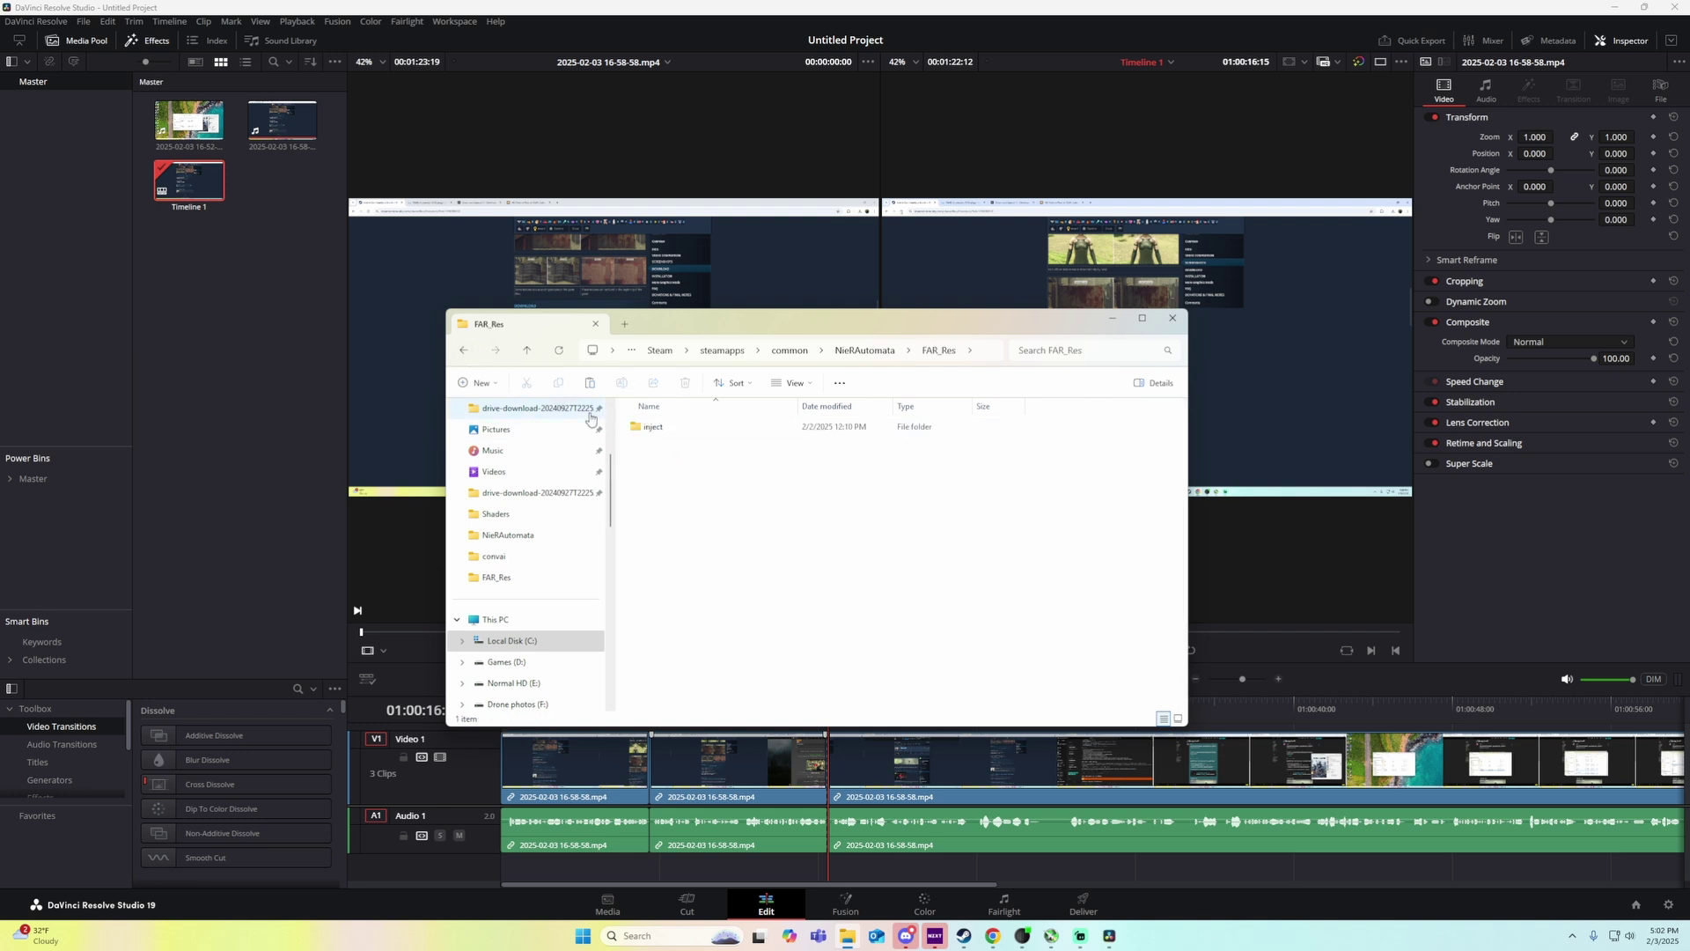
left_click(462, 350)
double_click(667, 544)
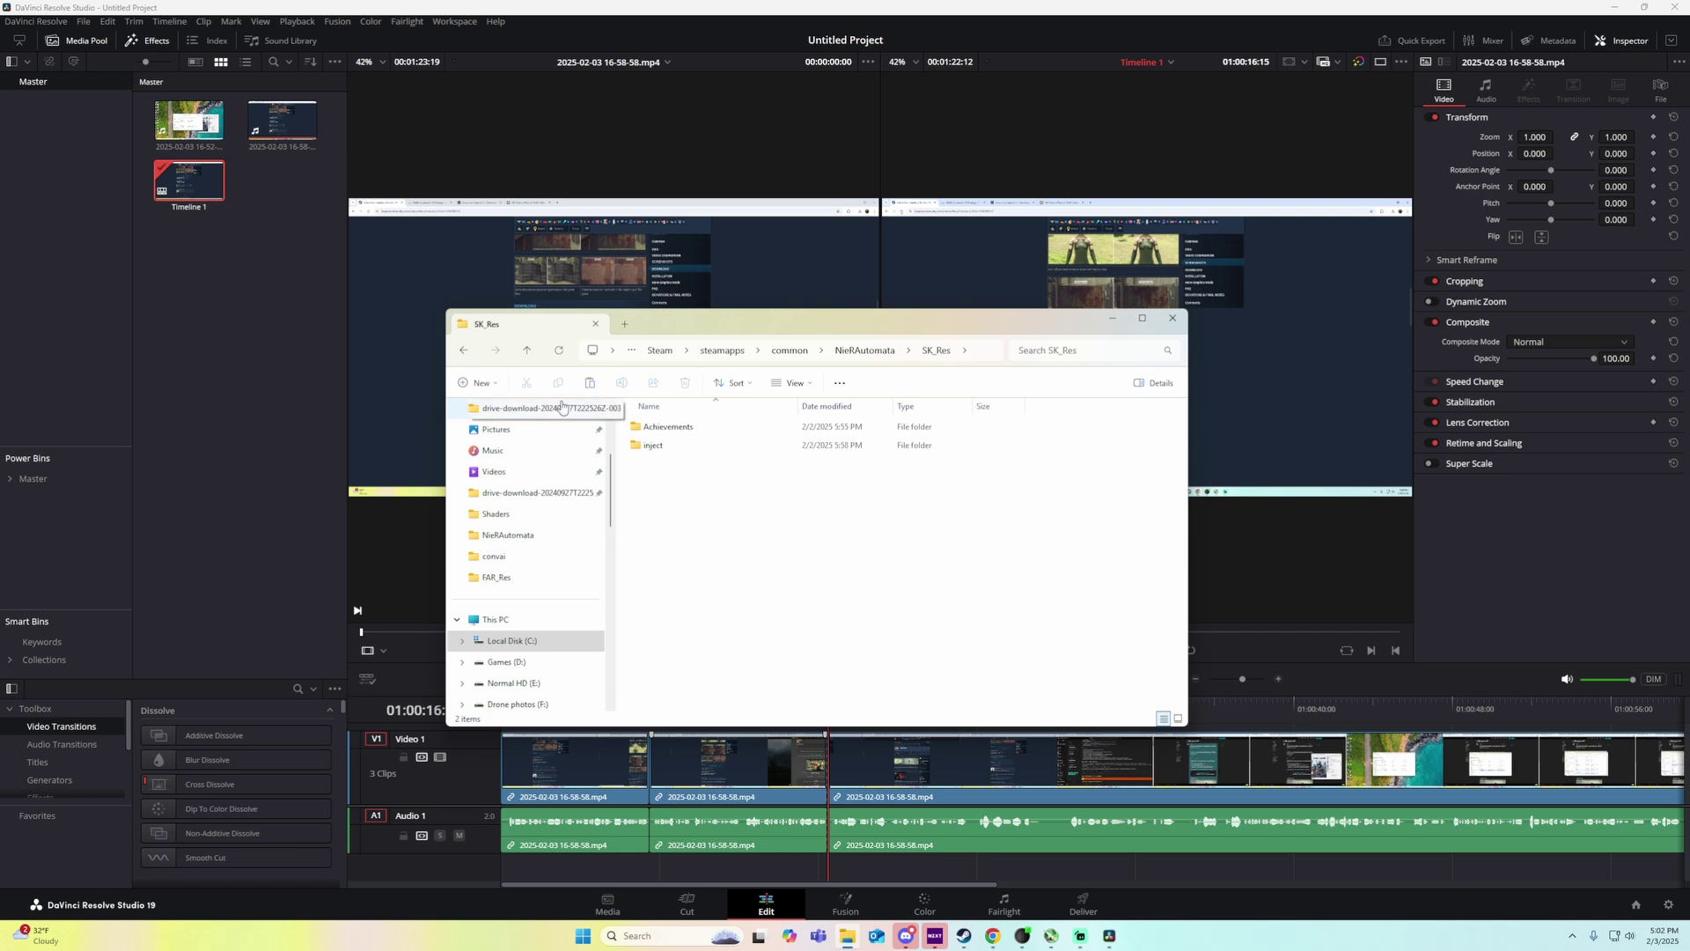
left_click(462, 350)
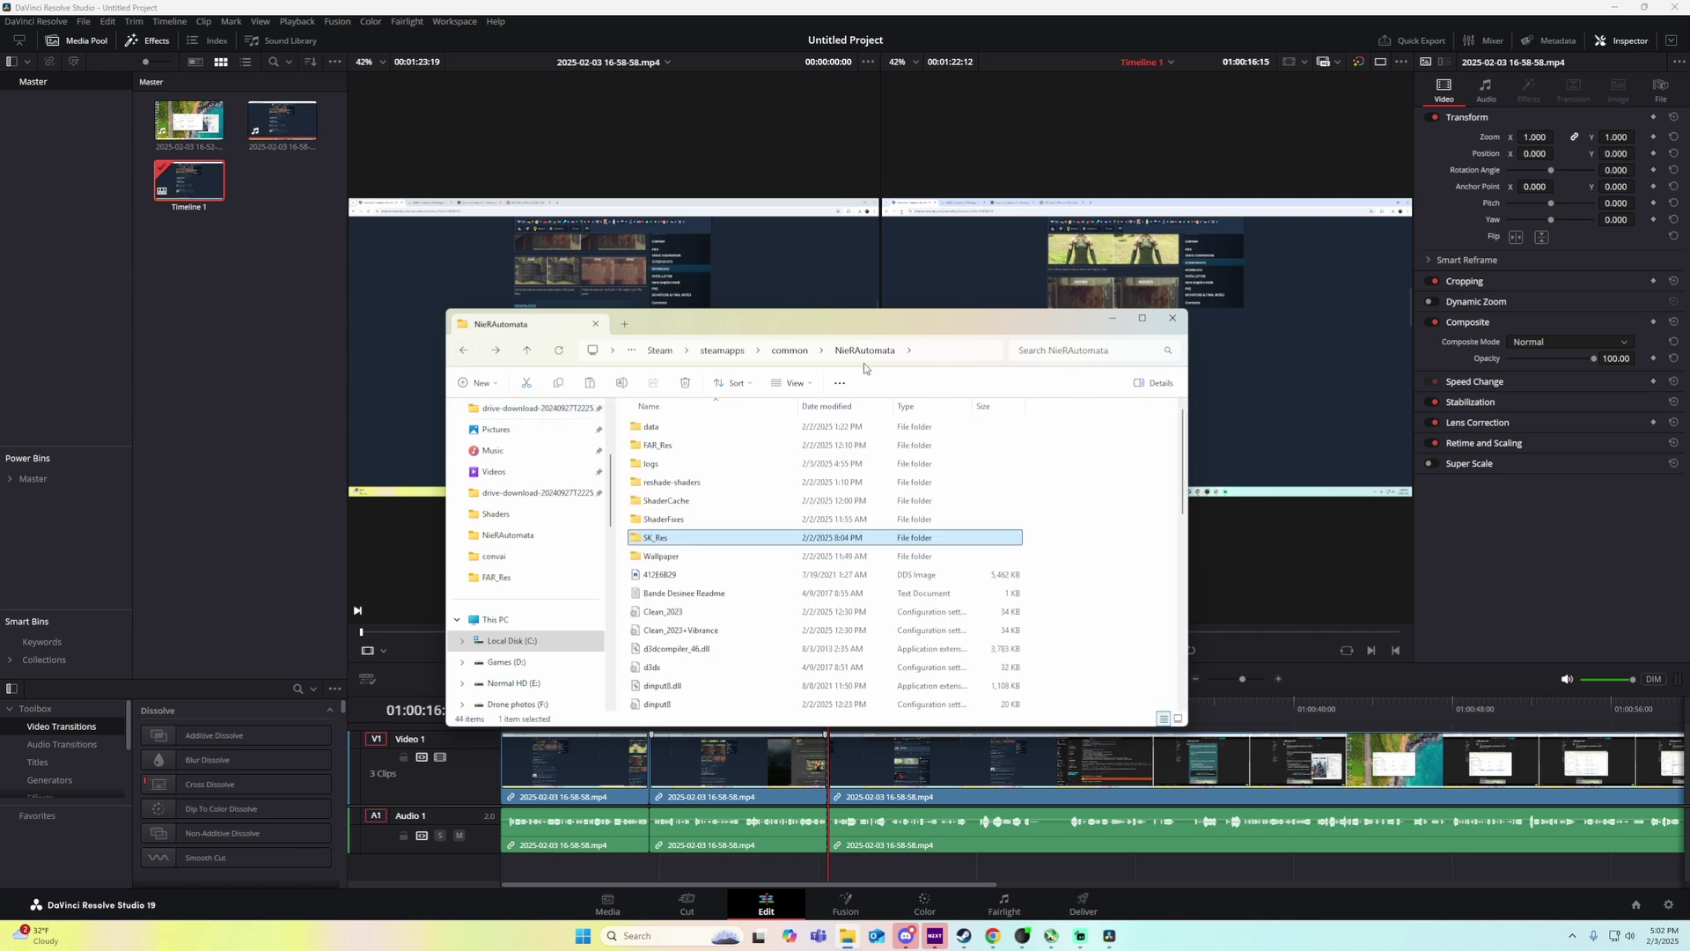
left_click(1173, 321)
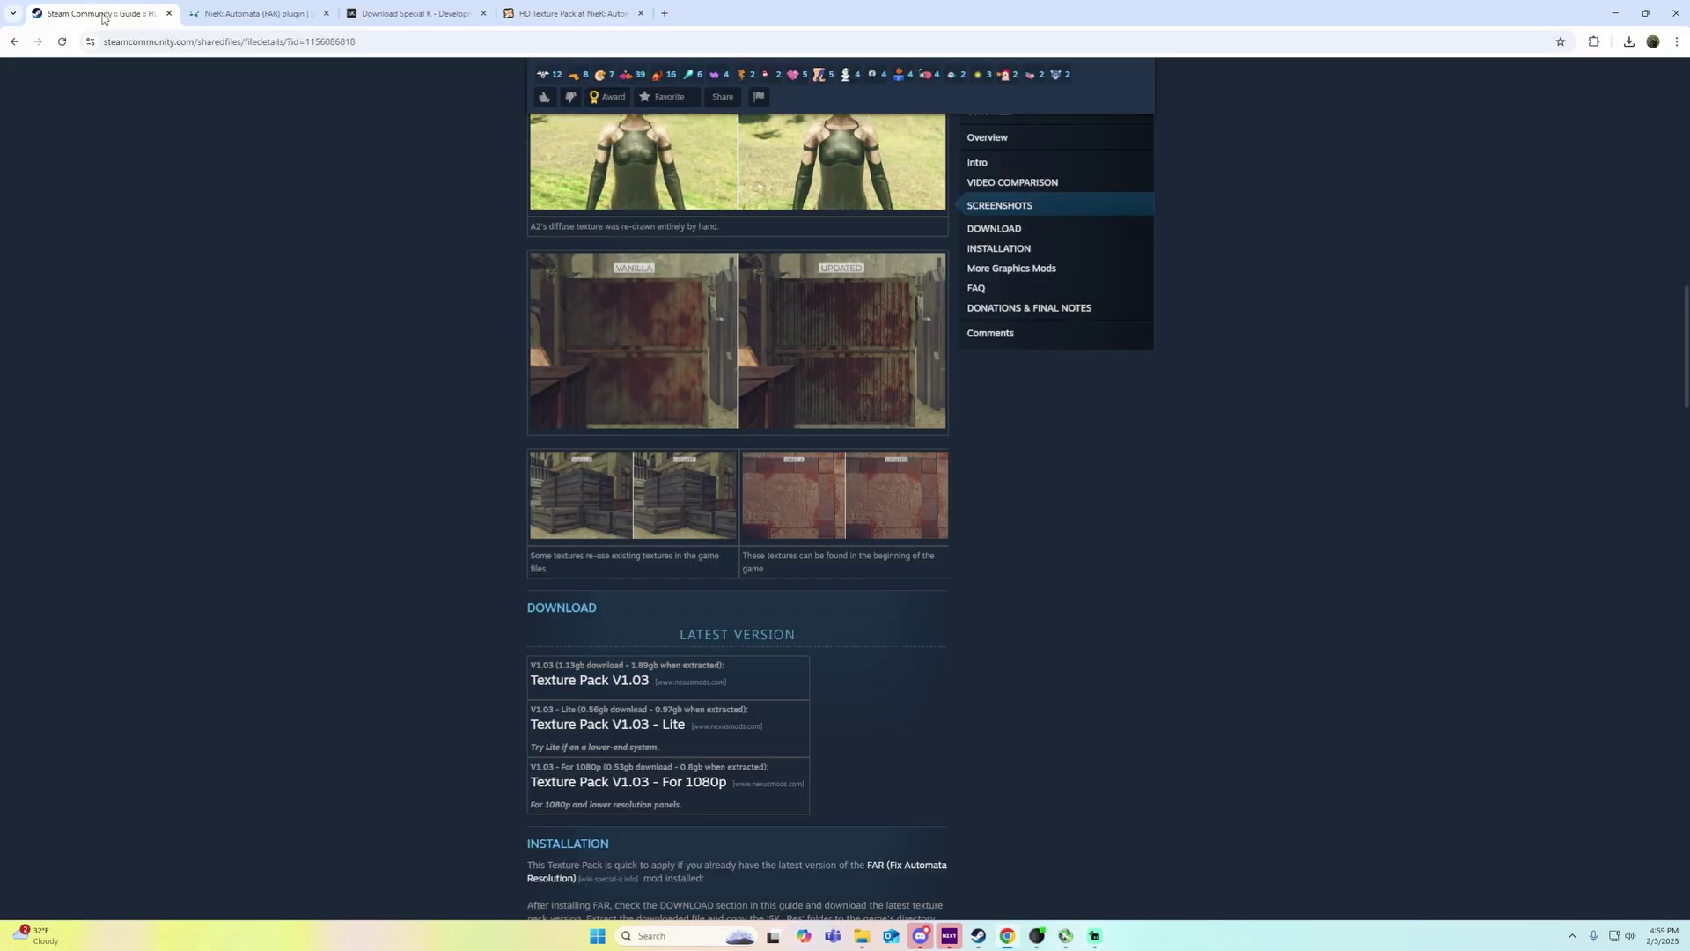
- Select the NieR:Automata guide title, then scroll down to the Download and Installation sections
scroll(351, 208, "up", 15)
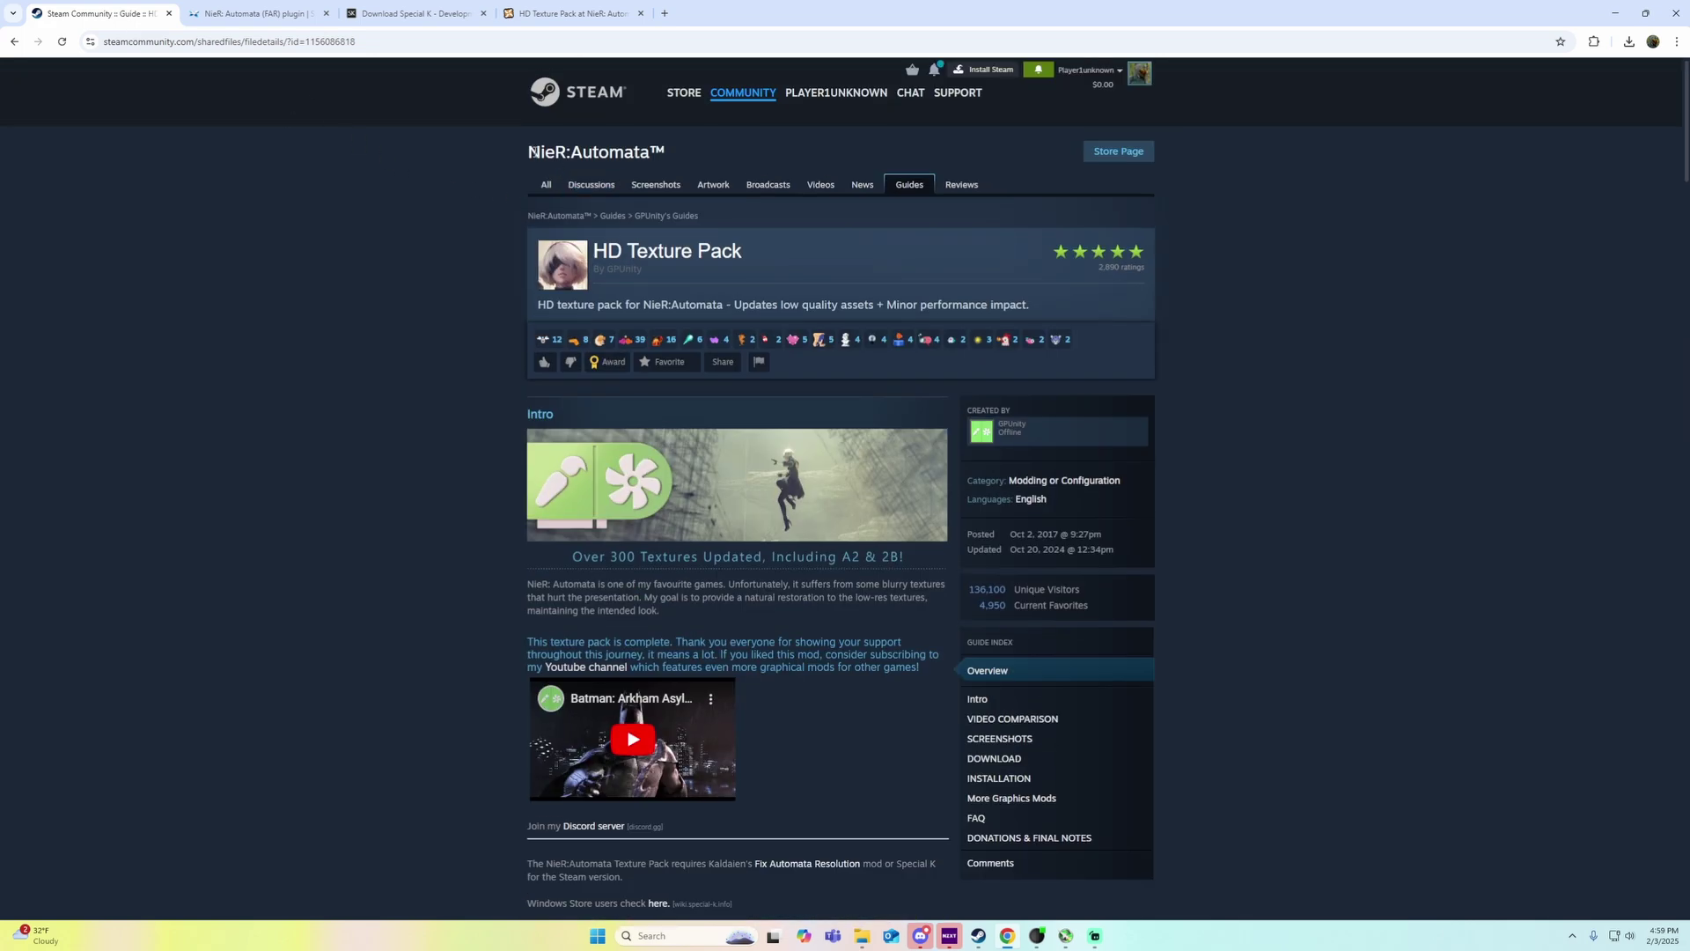
left_click_drag(532, 152, 677, 170)
left_click_drag(744, 253, 616, 255)
scroll(621, 368, "down", 5)
scroll(621, 368, "down", 15)
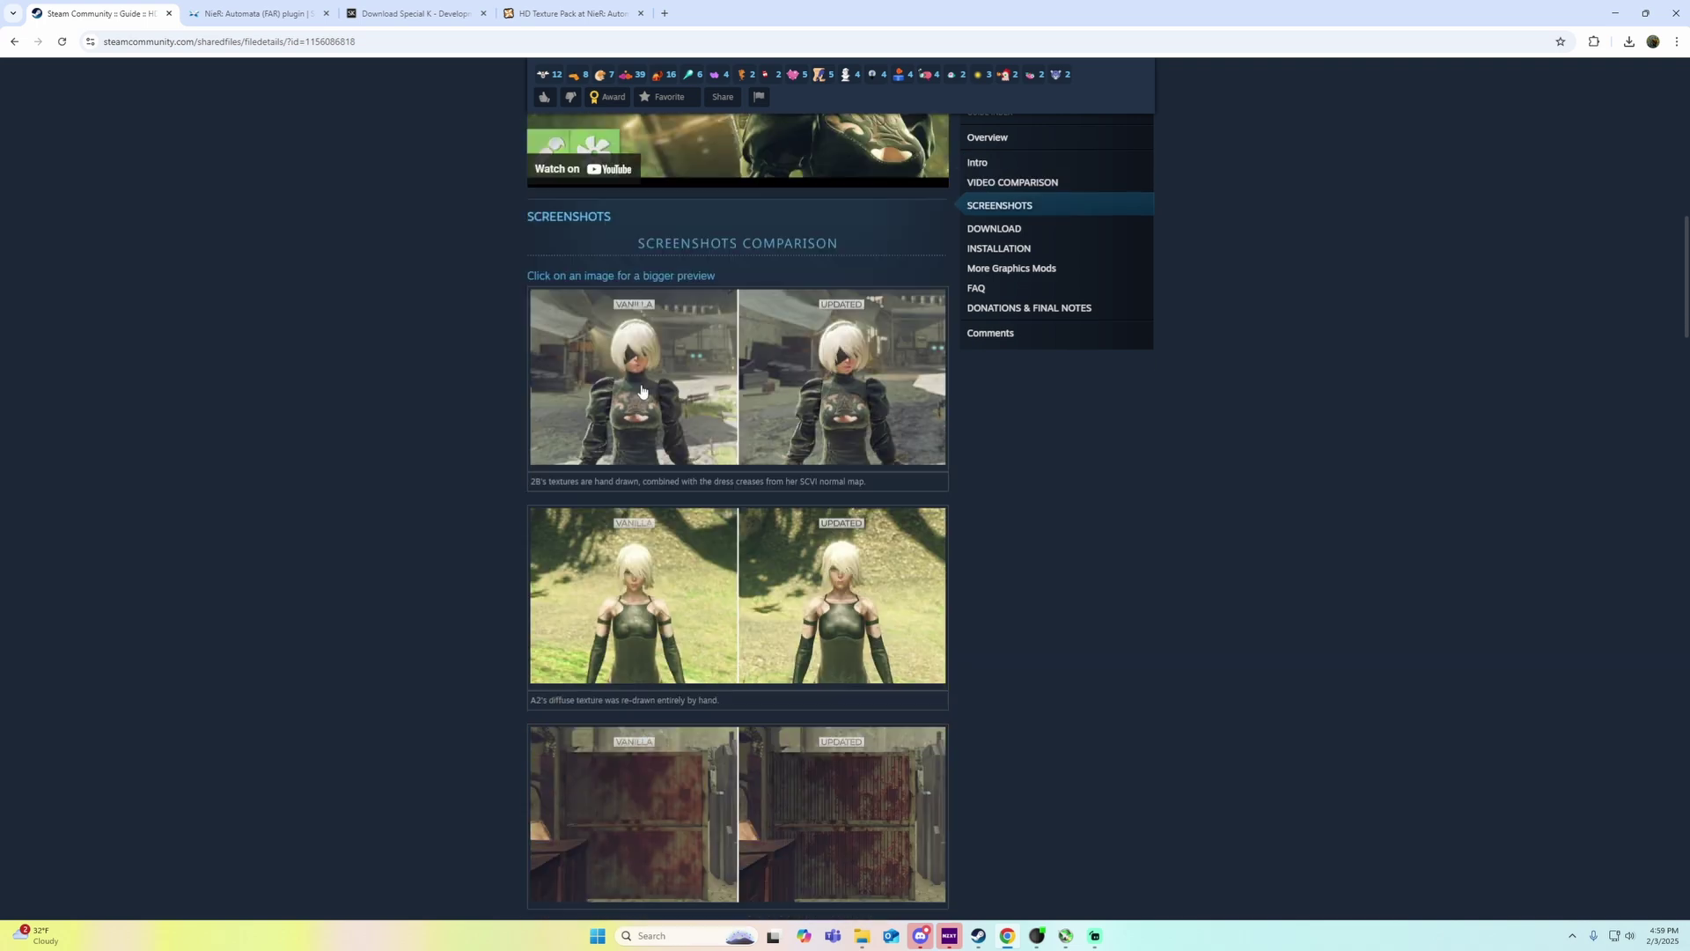
scroll(678, 430, "down", 1)
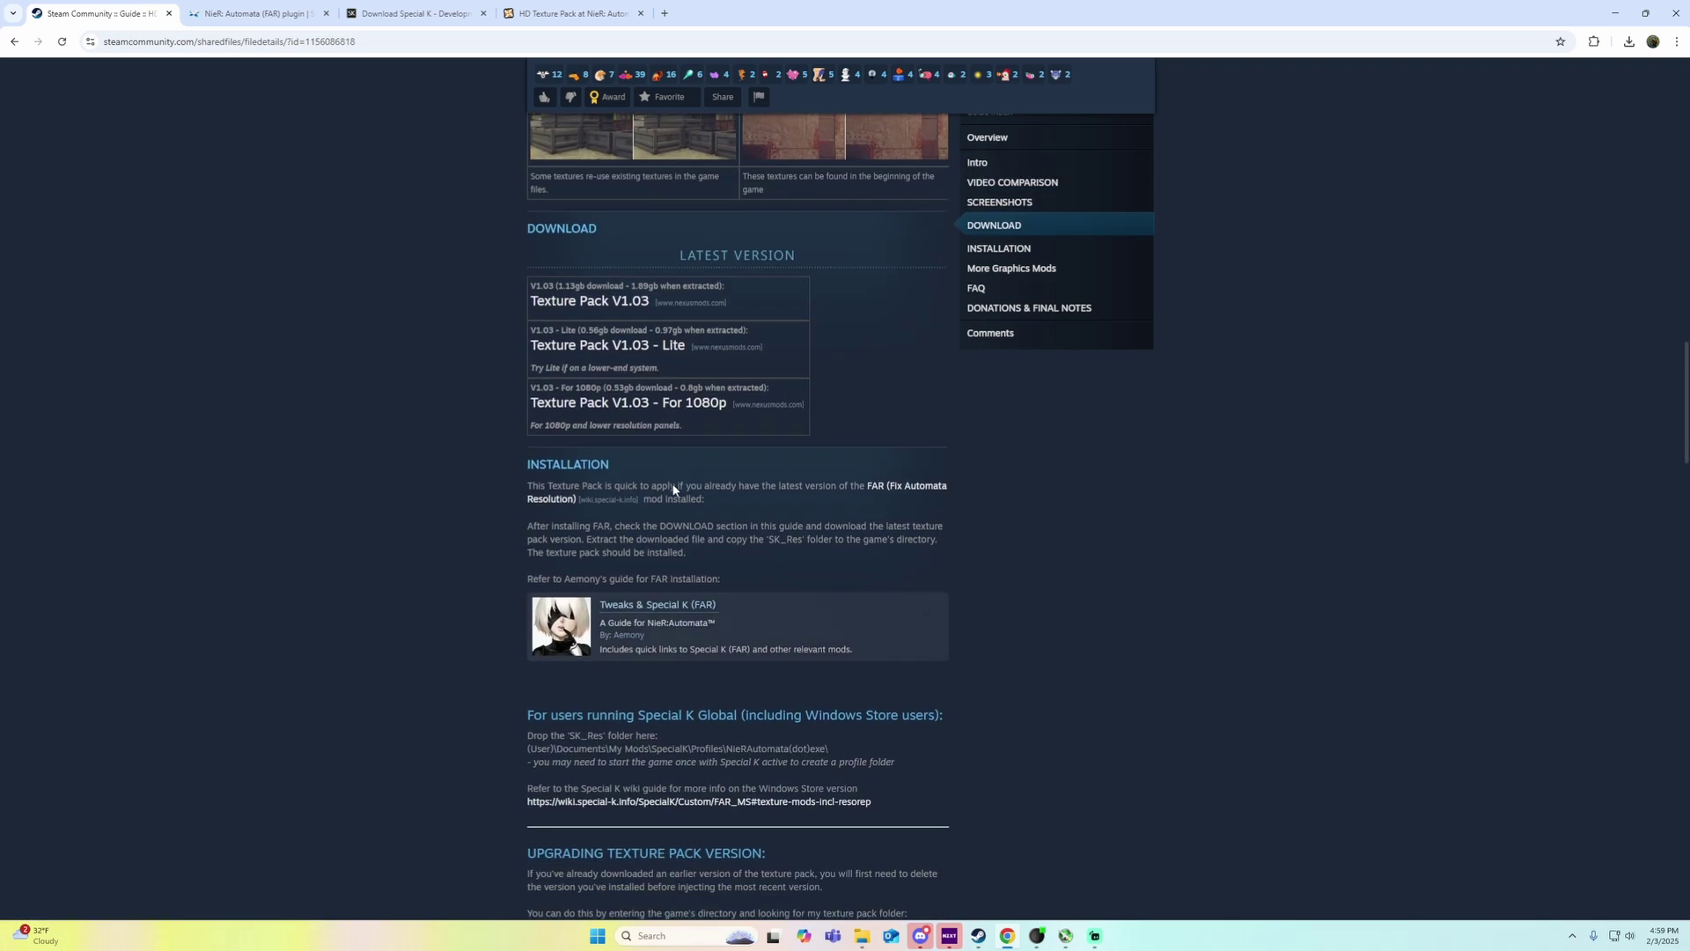
- Read the FAR plugin wiki page, bring up the SpecialK folder, then return to the Download Special K page
left_click(906, 483)
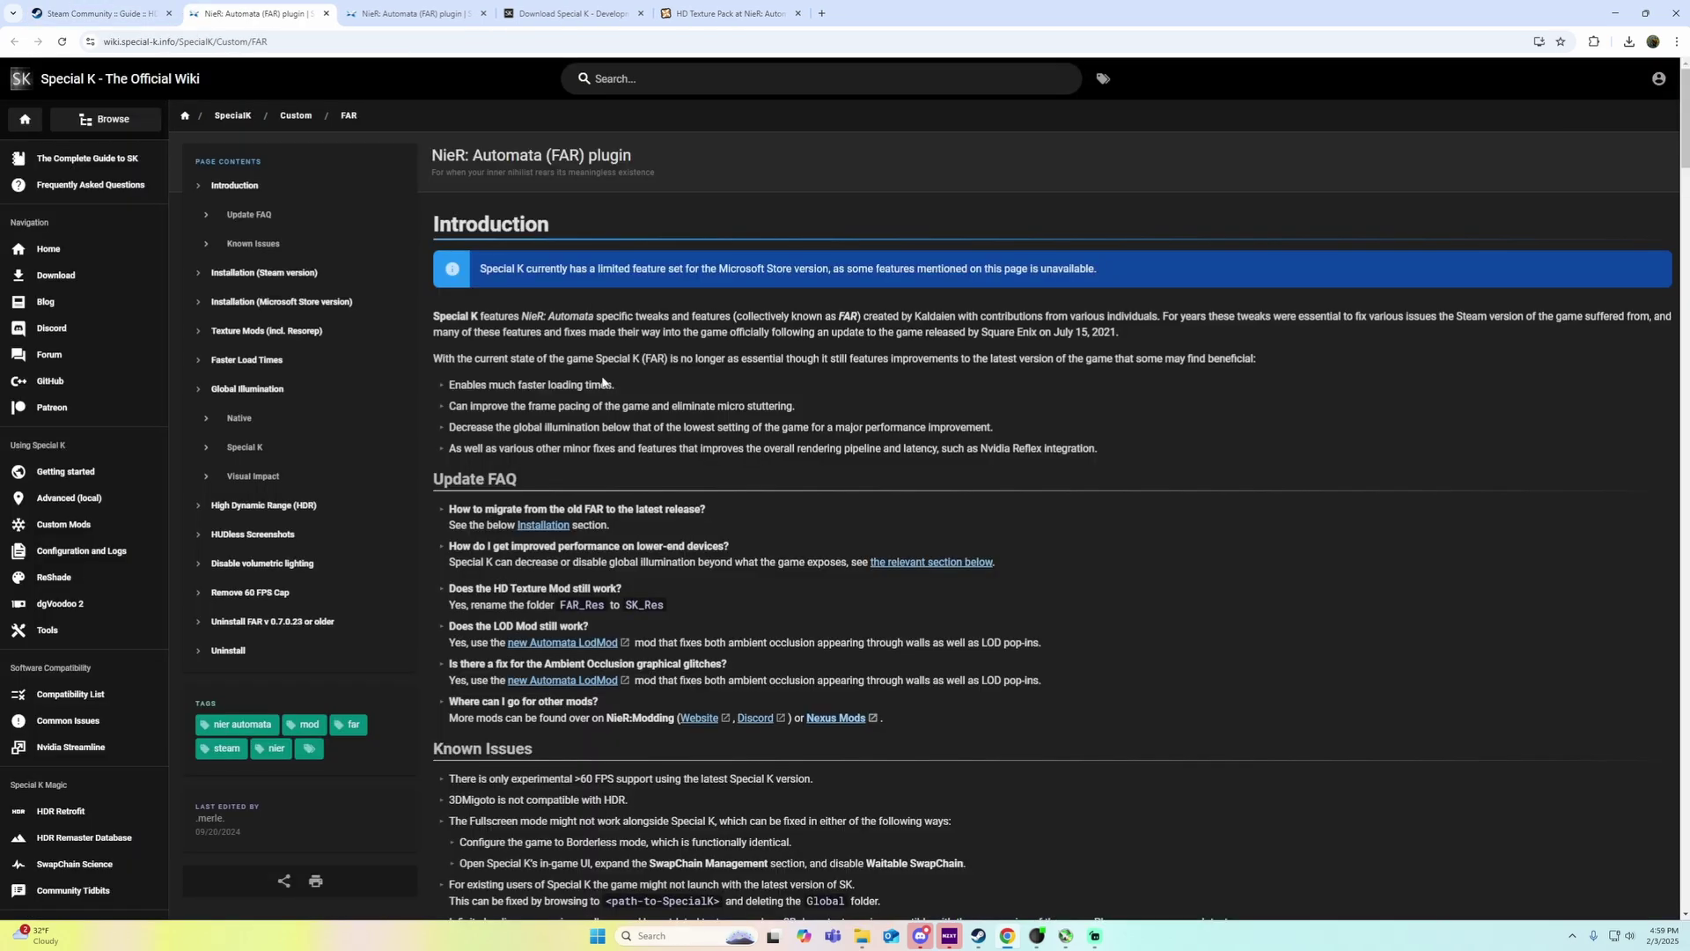
scroll(704, 440, "down", 2)
scroll(573, 427, "down", 1)
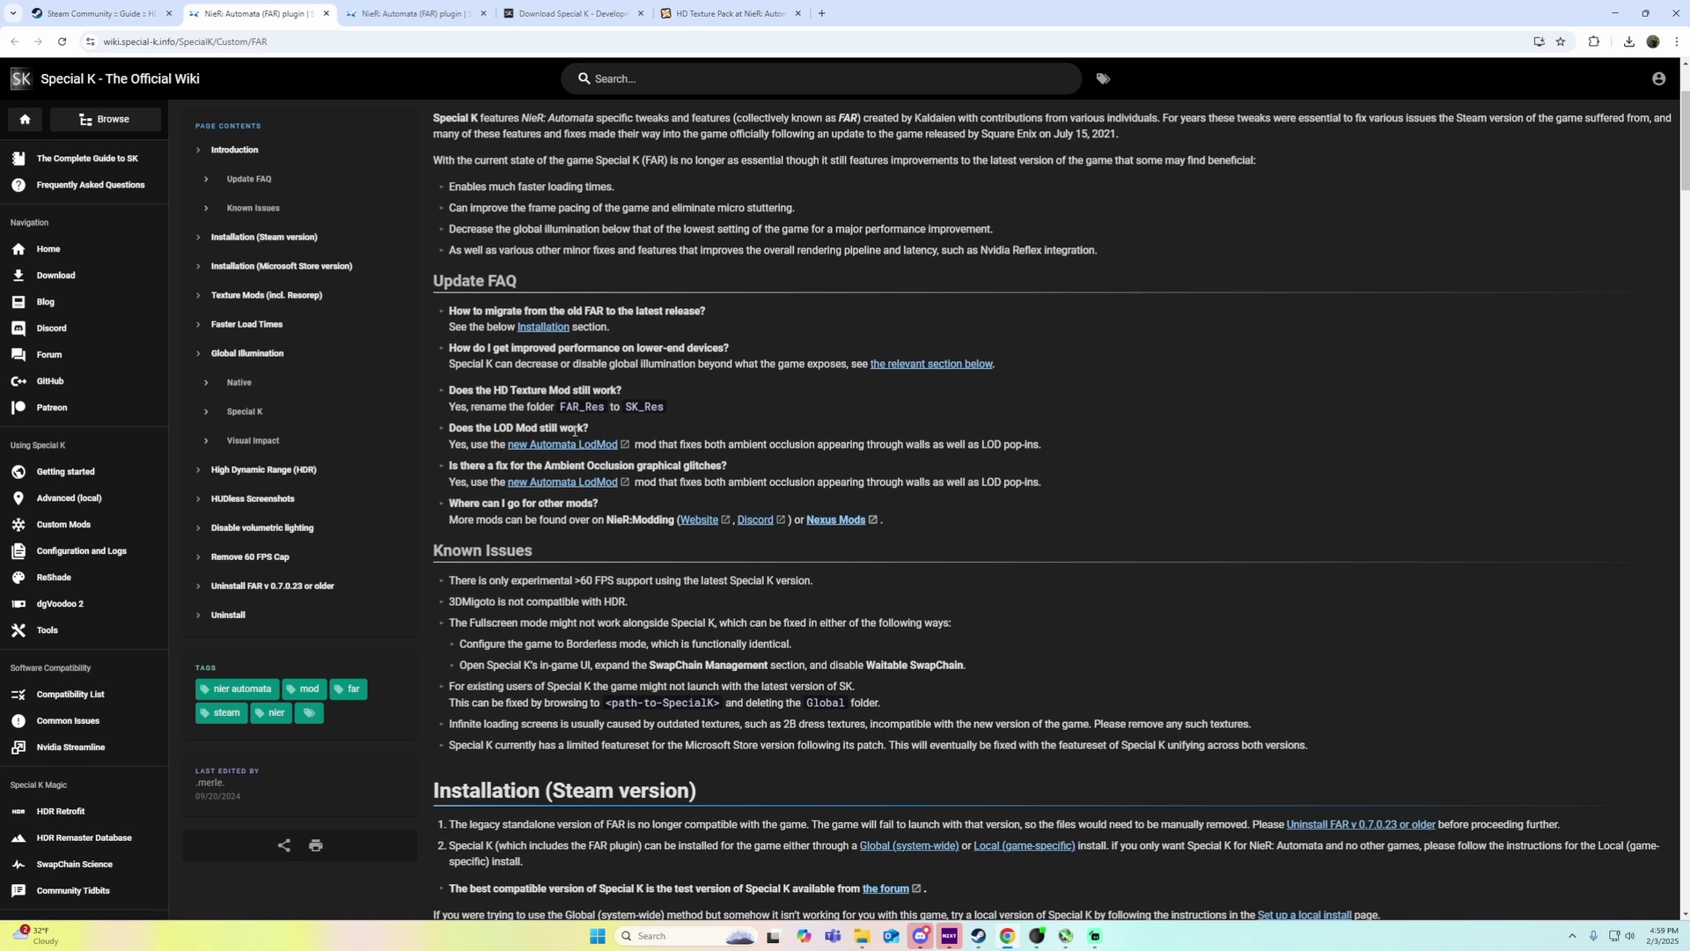
scroll(593, 359, "down", 6)
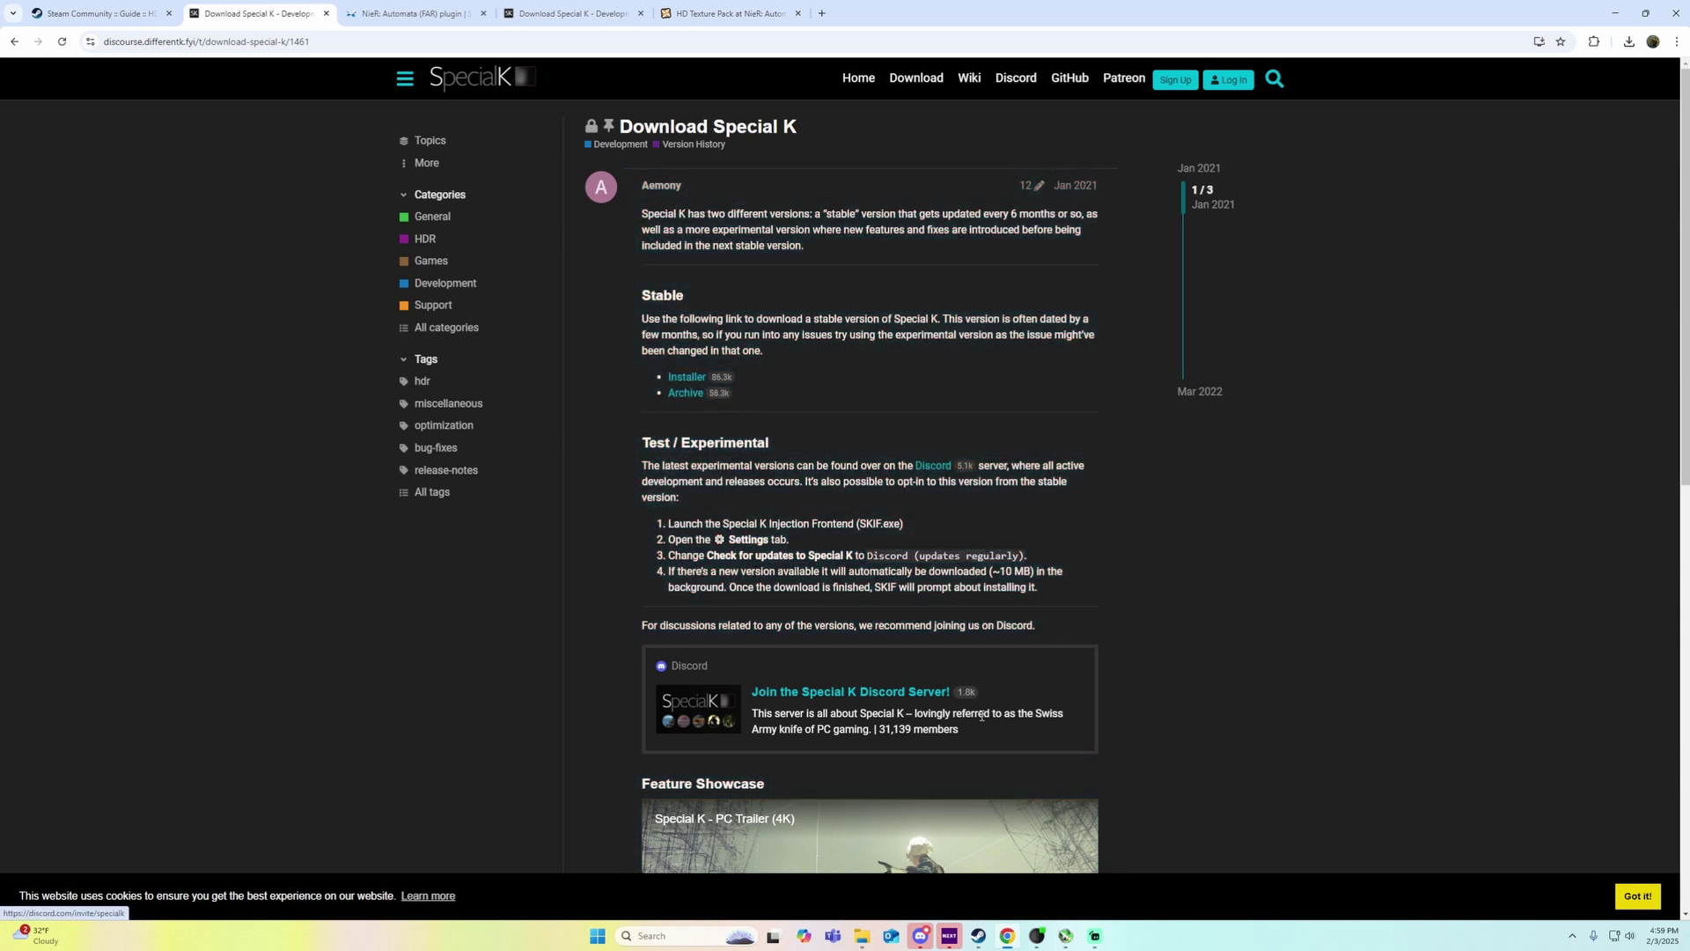
left_click(1037, 935)
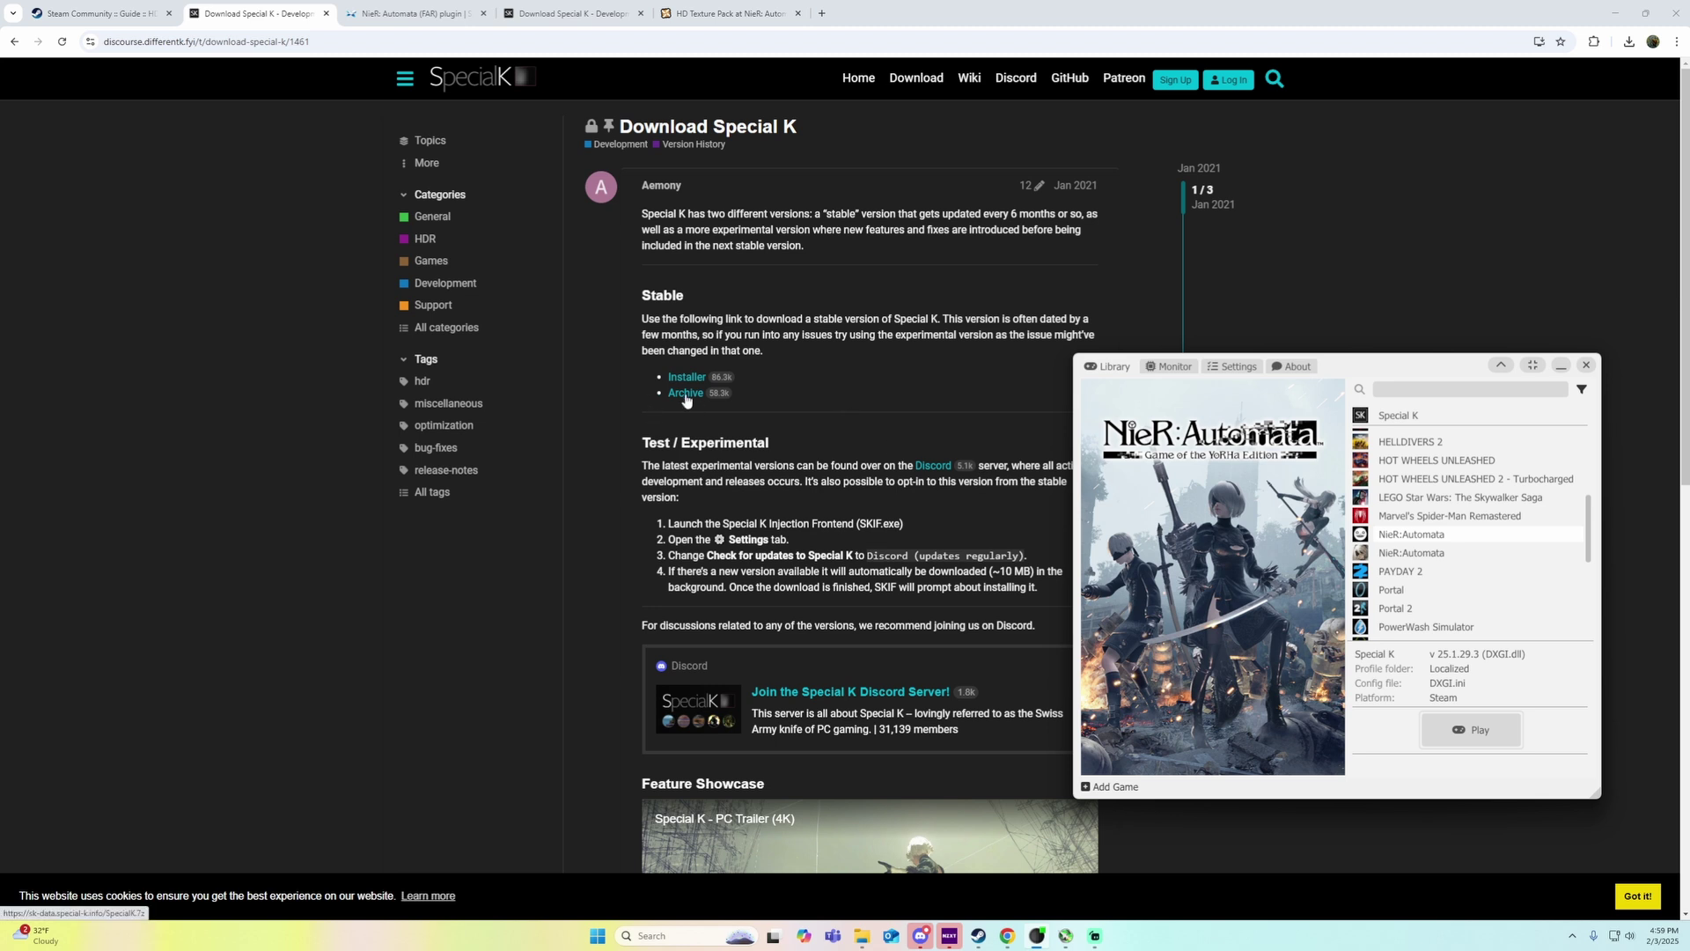
left_click(756, 400)
- Copy SpecialK64.dll from the SpecialK folder window
mouse_move(862, 933)
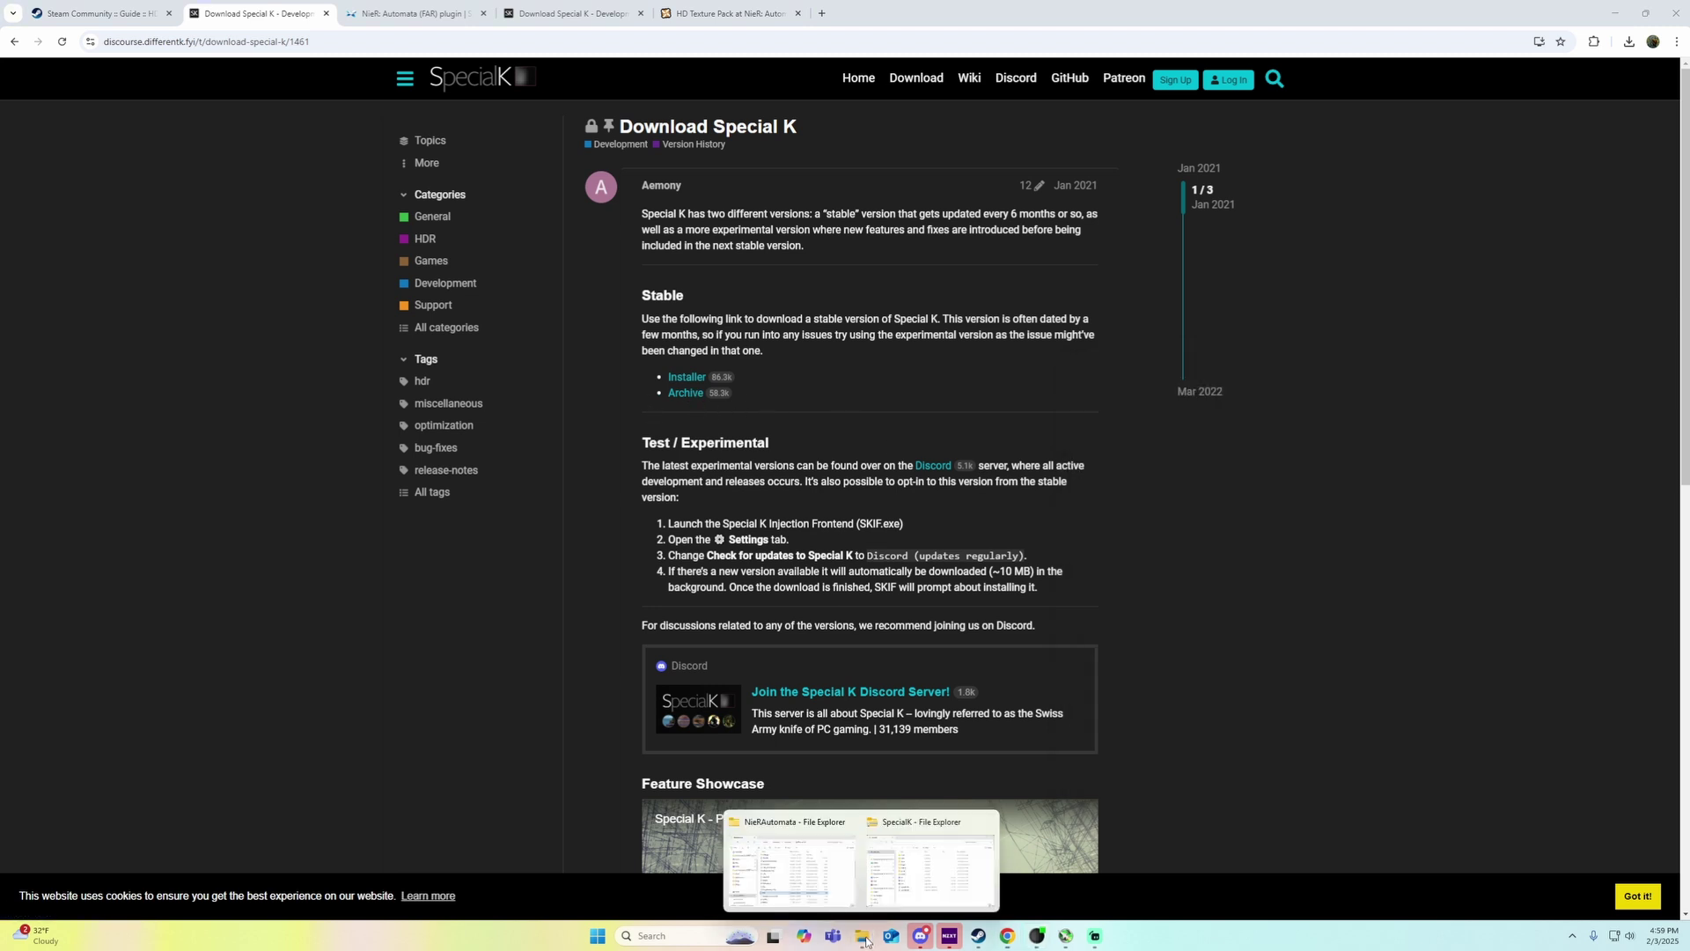
left_click(900, 885)
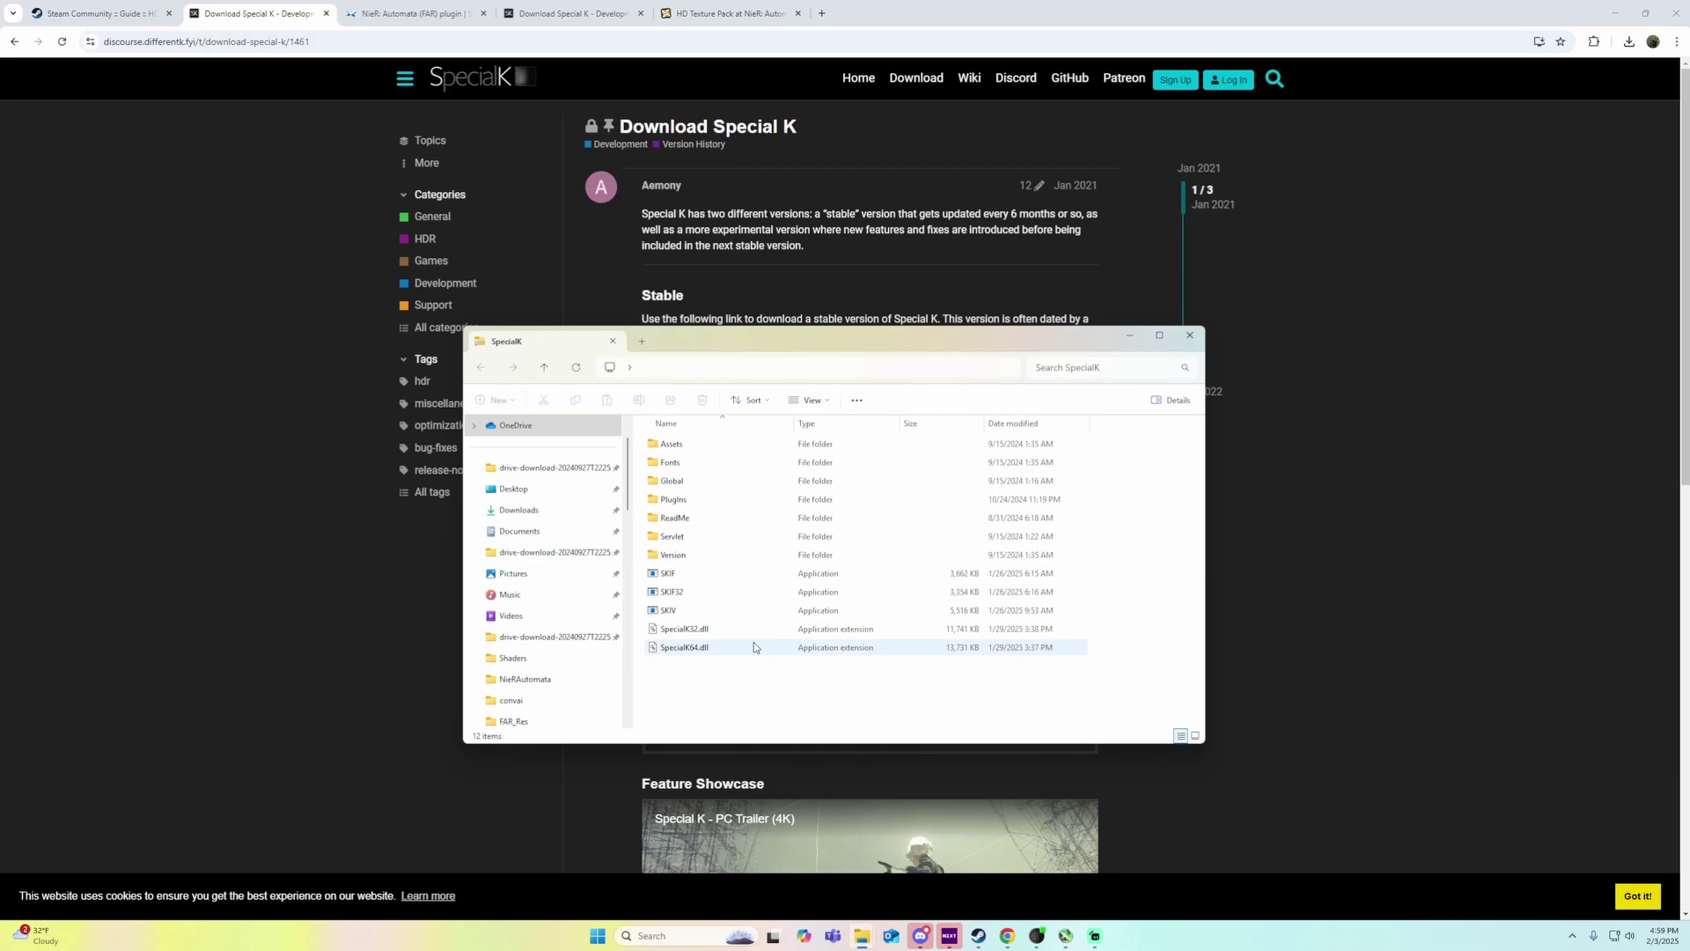
left_click(692, 652)
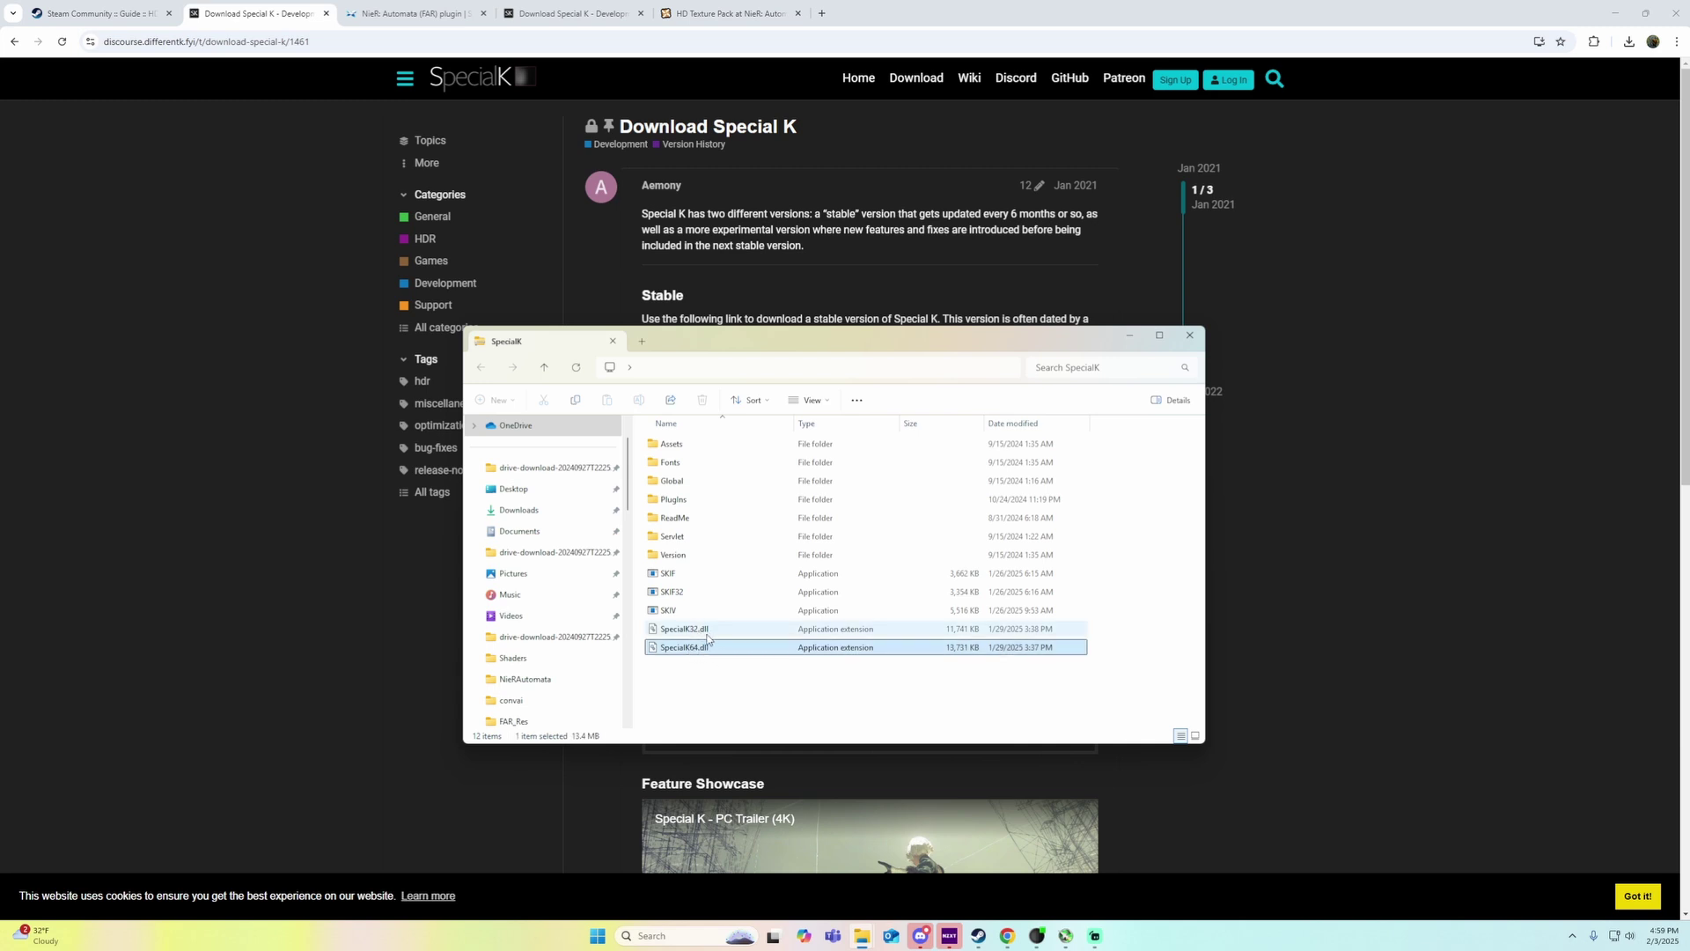
left_click(708, 630)
right_click(710, 651)
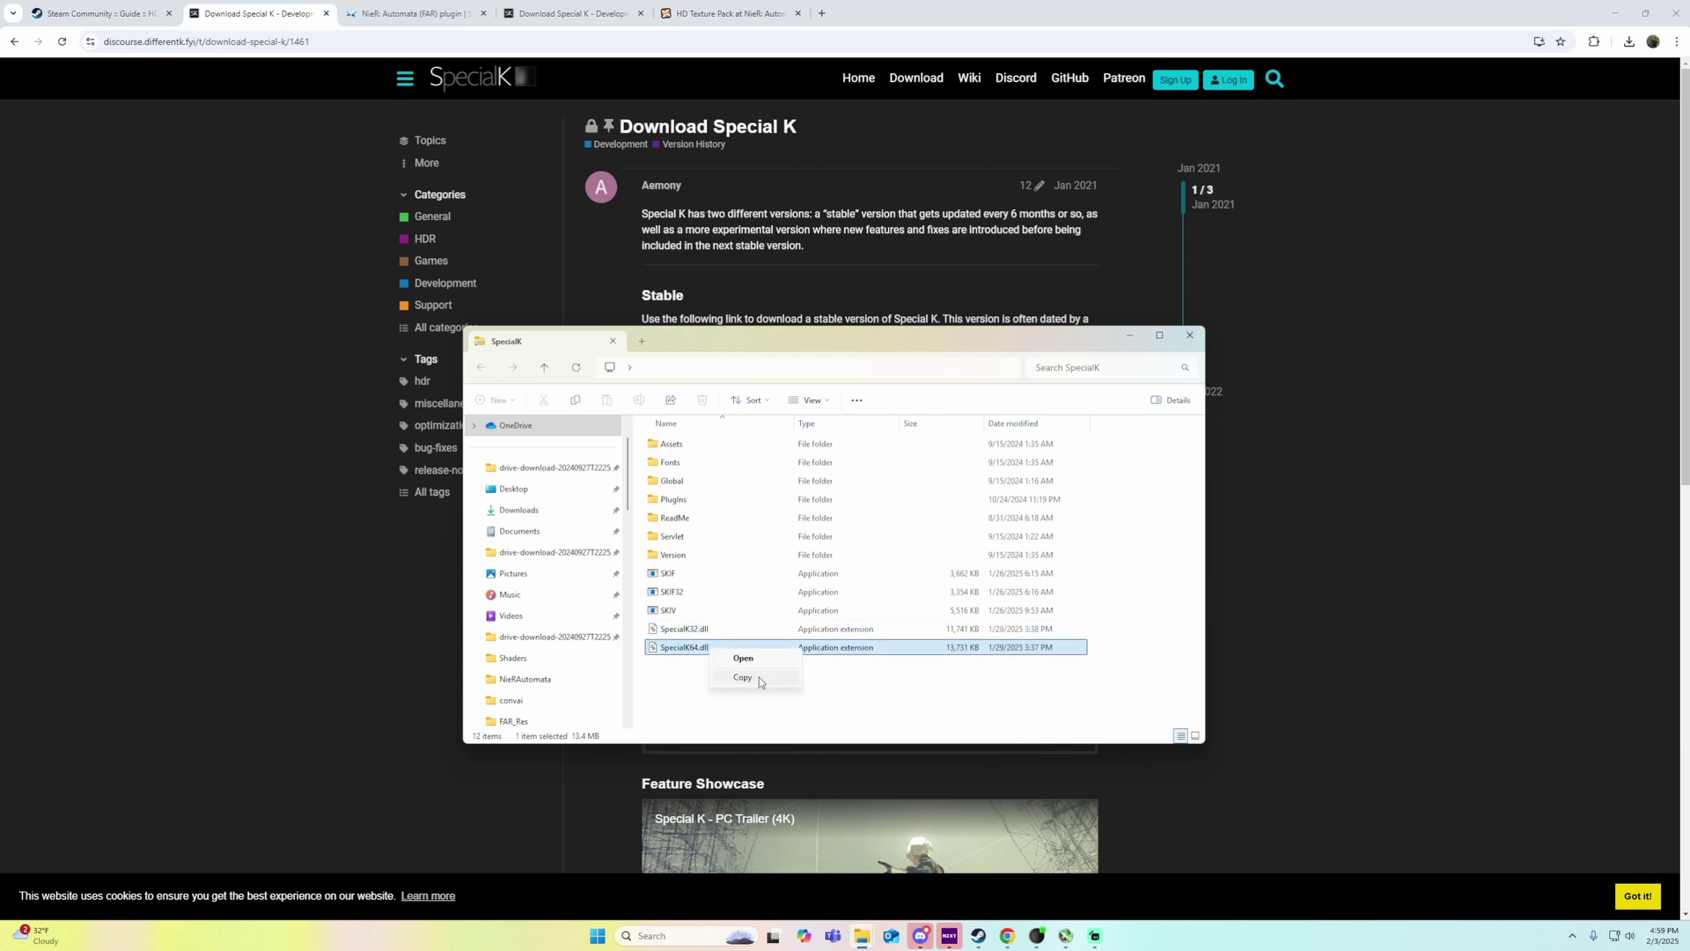
left_click(744, 677)
- Bring the NieRAutomata game folder forward and scroll to its FAR files
mouse_move(865, 940)
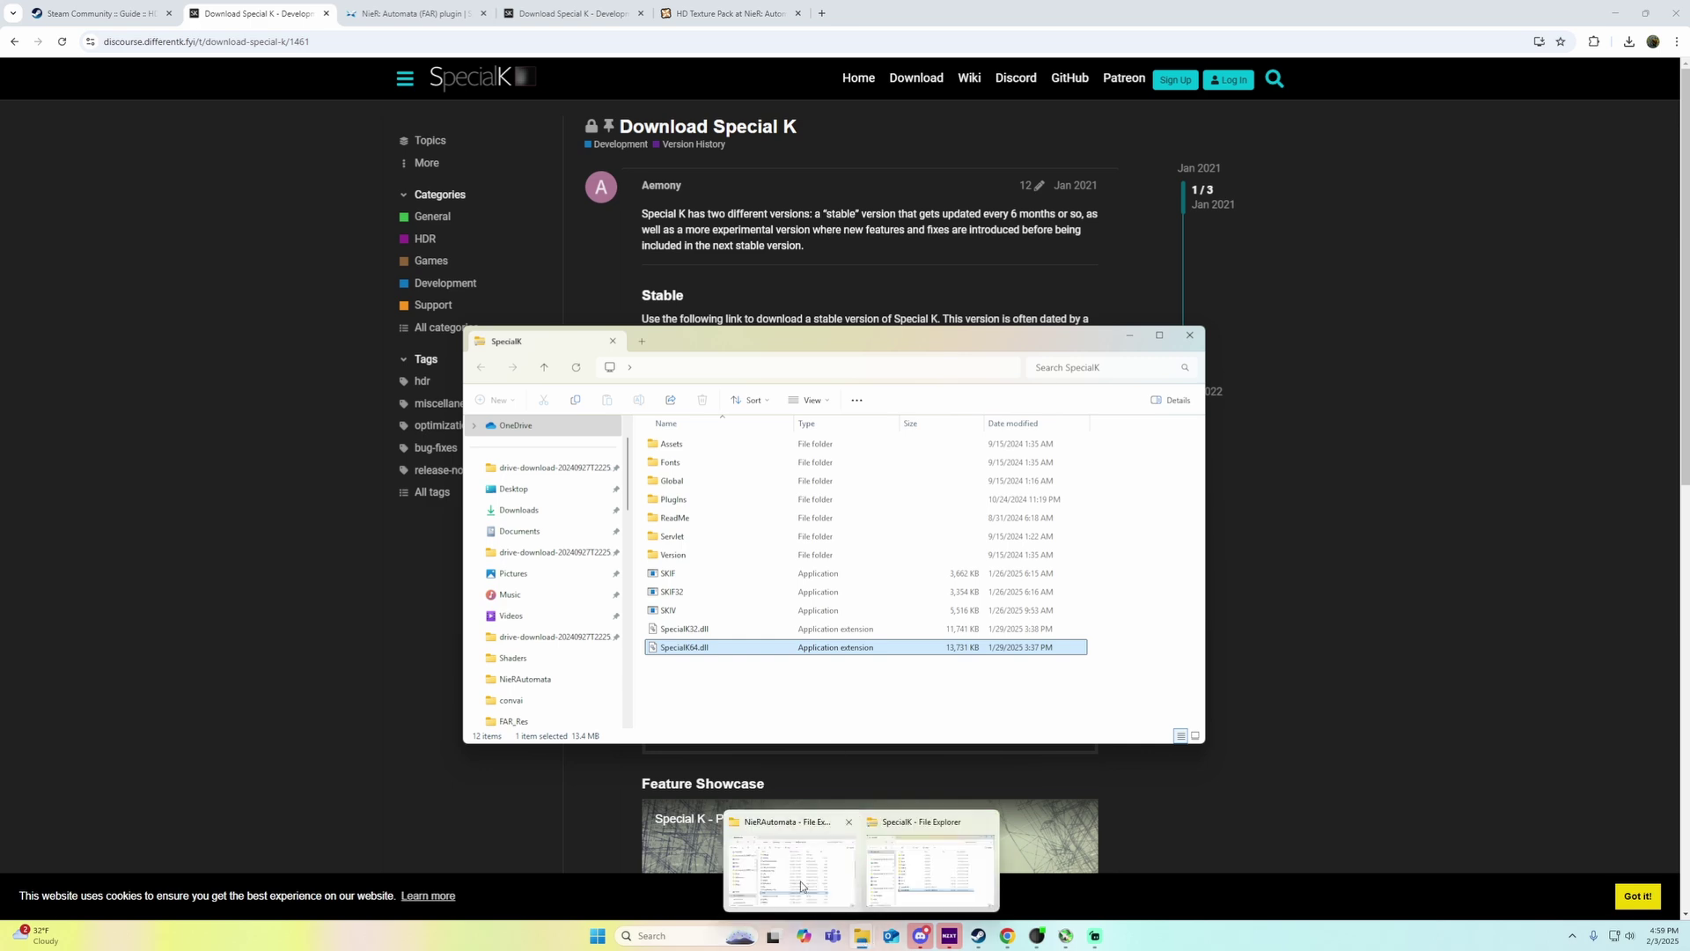
left_click(800, 881)
scroll(721, 660, "up", 2)
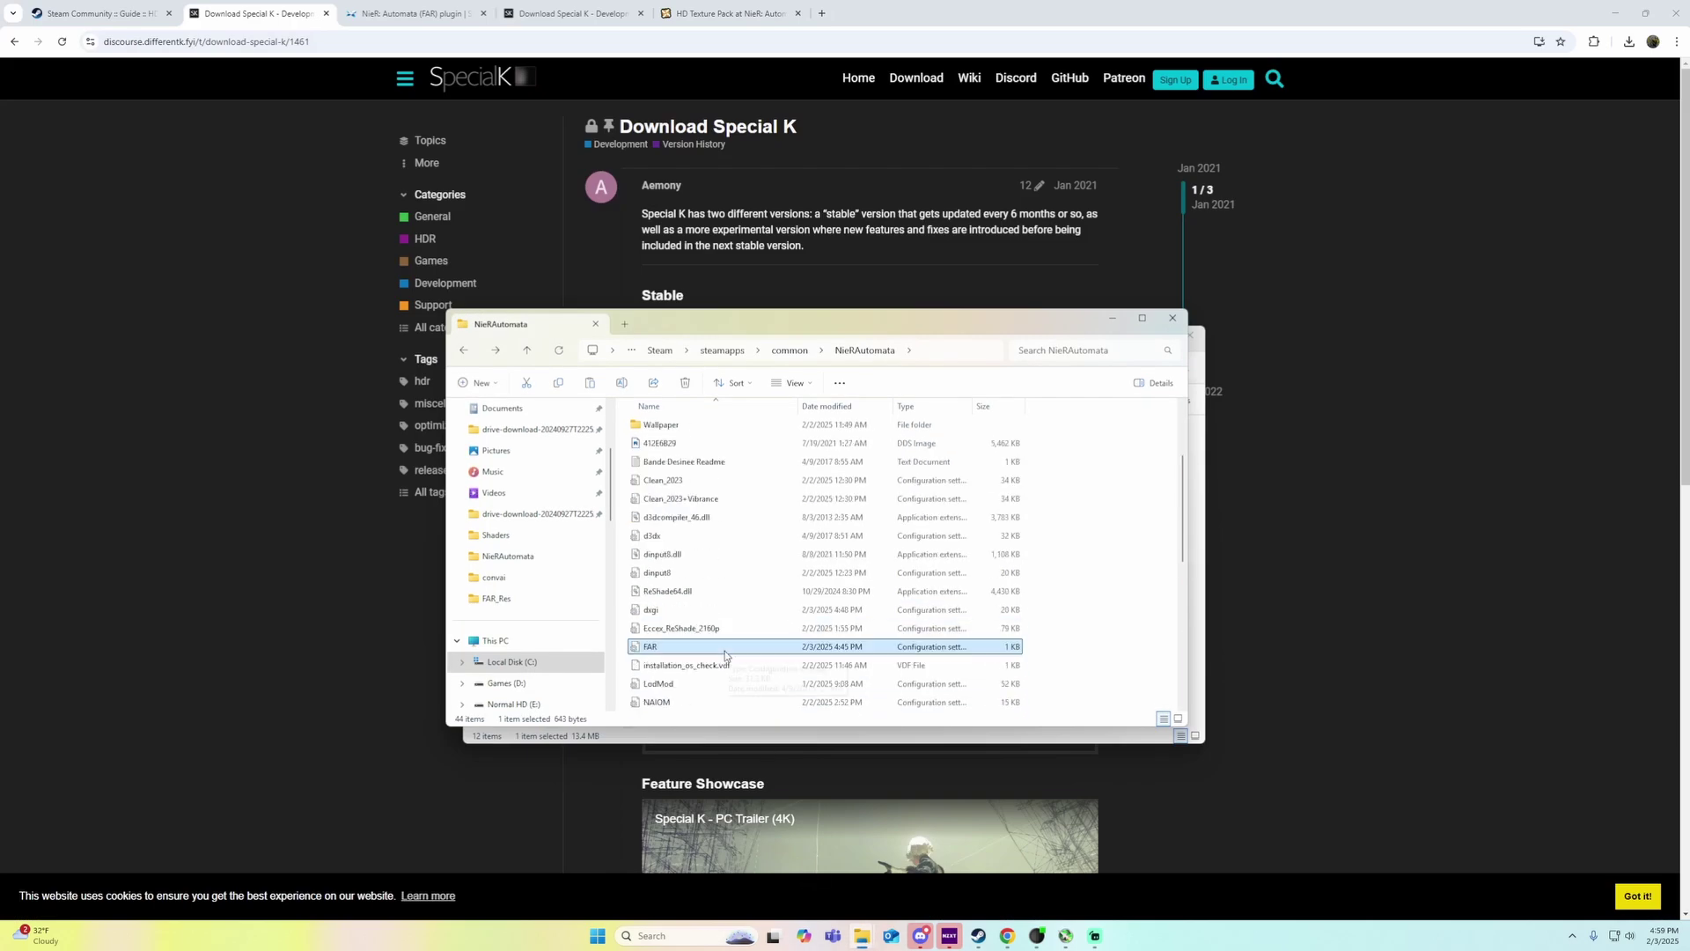
scroll(725, 651, "down", 4)
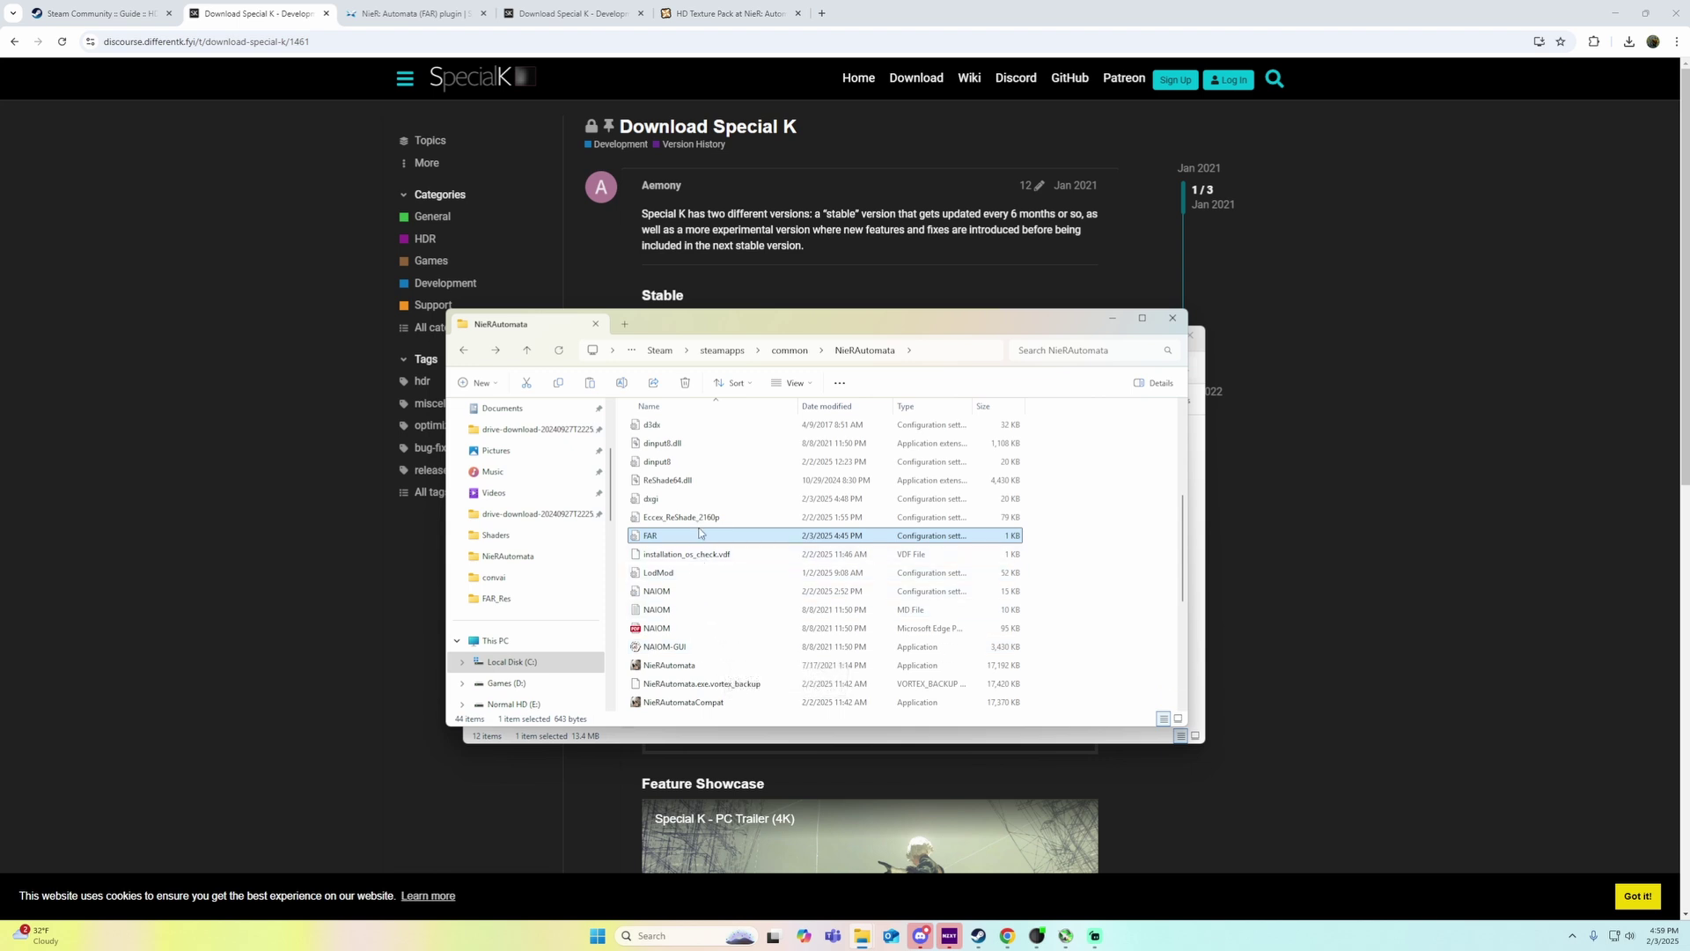
- Glance at the Special K download folder, then select dxgi.dll in the NieRAutomata game folder
scroll(686, 533, "down", 3)
scroll(704, 626, "down", 2)
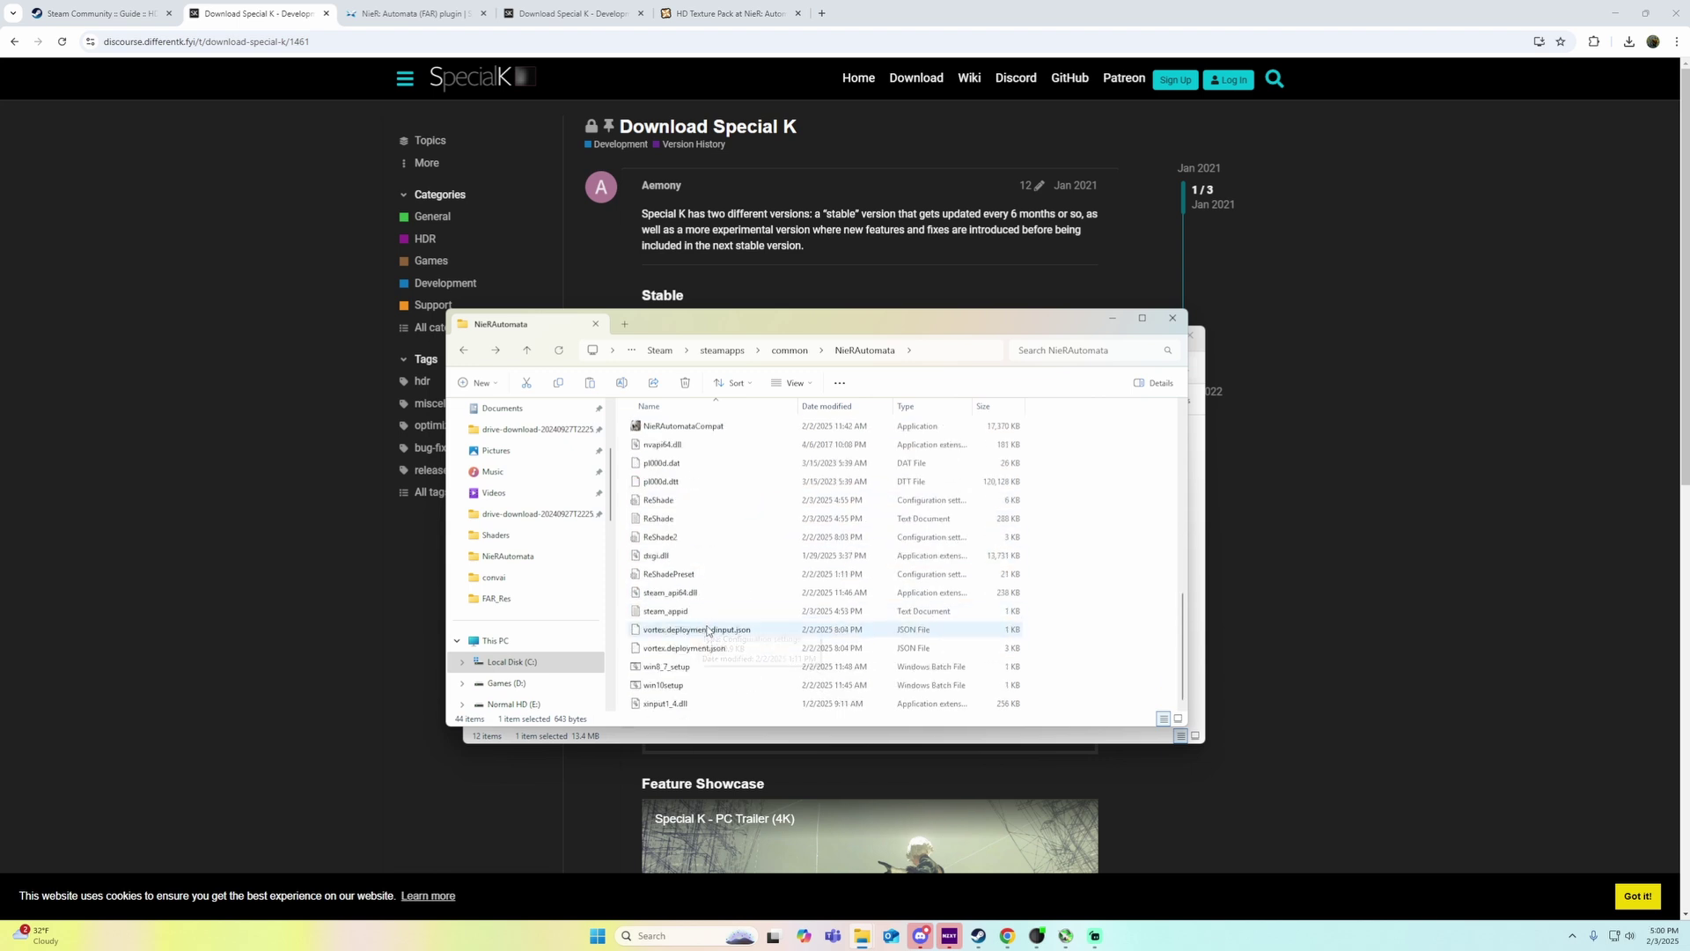
left_click(743, 745)
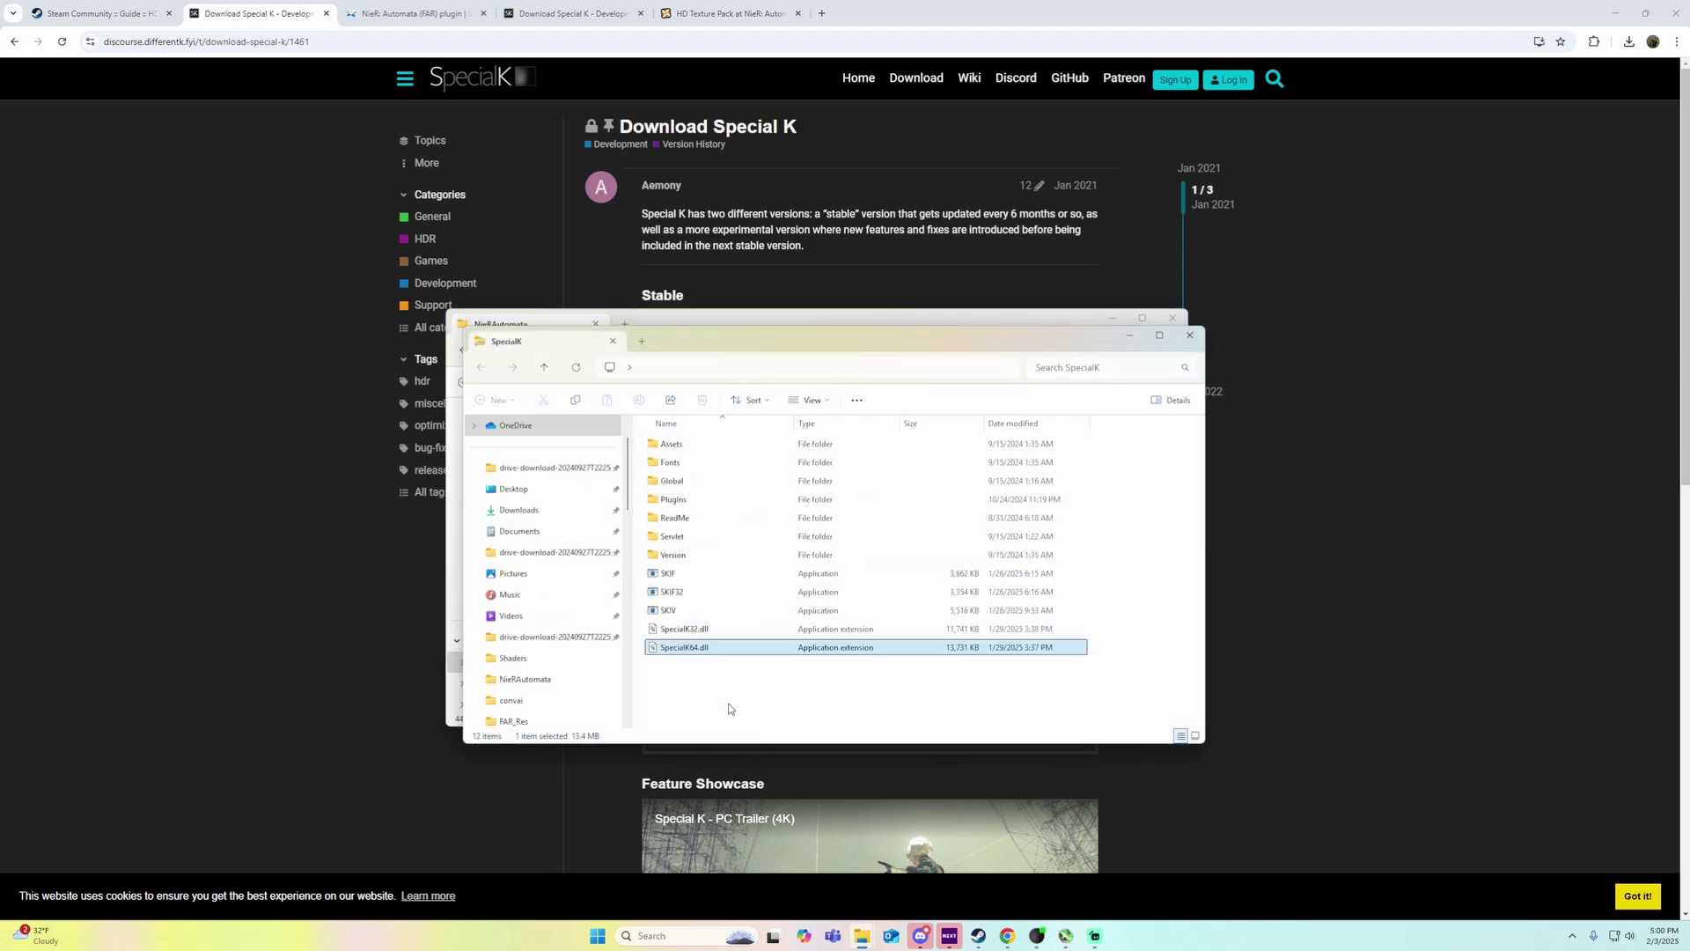
left_click(738, 317)
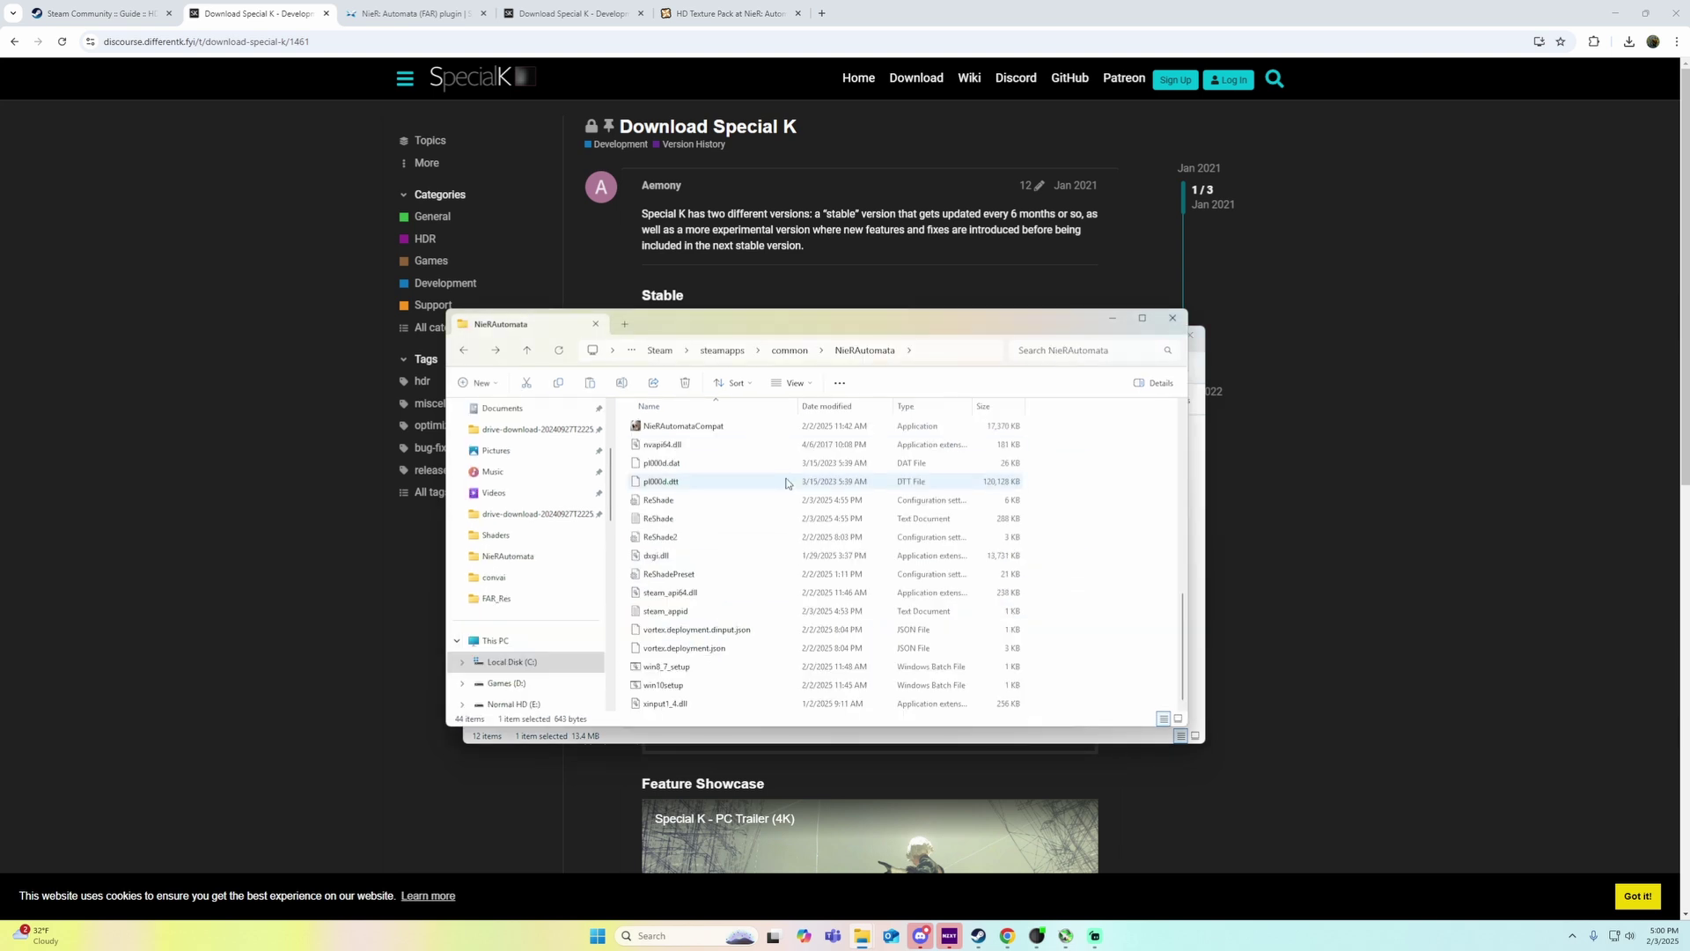
left_click(656, 558)
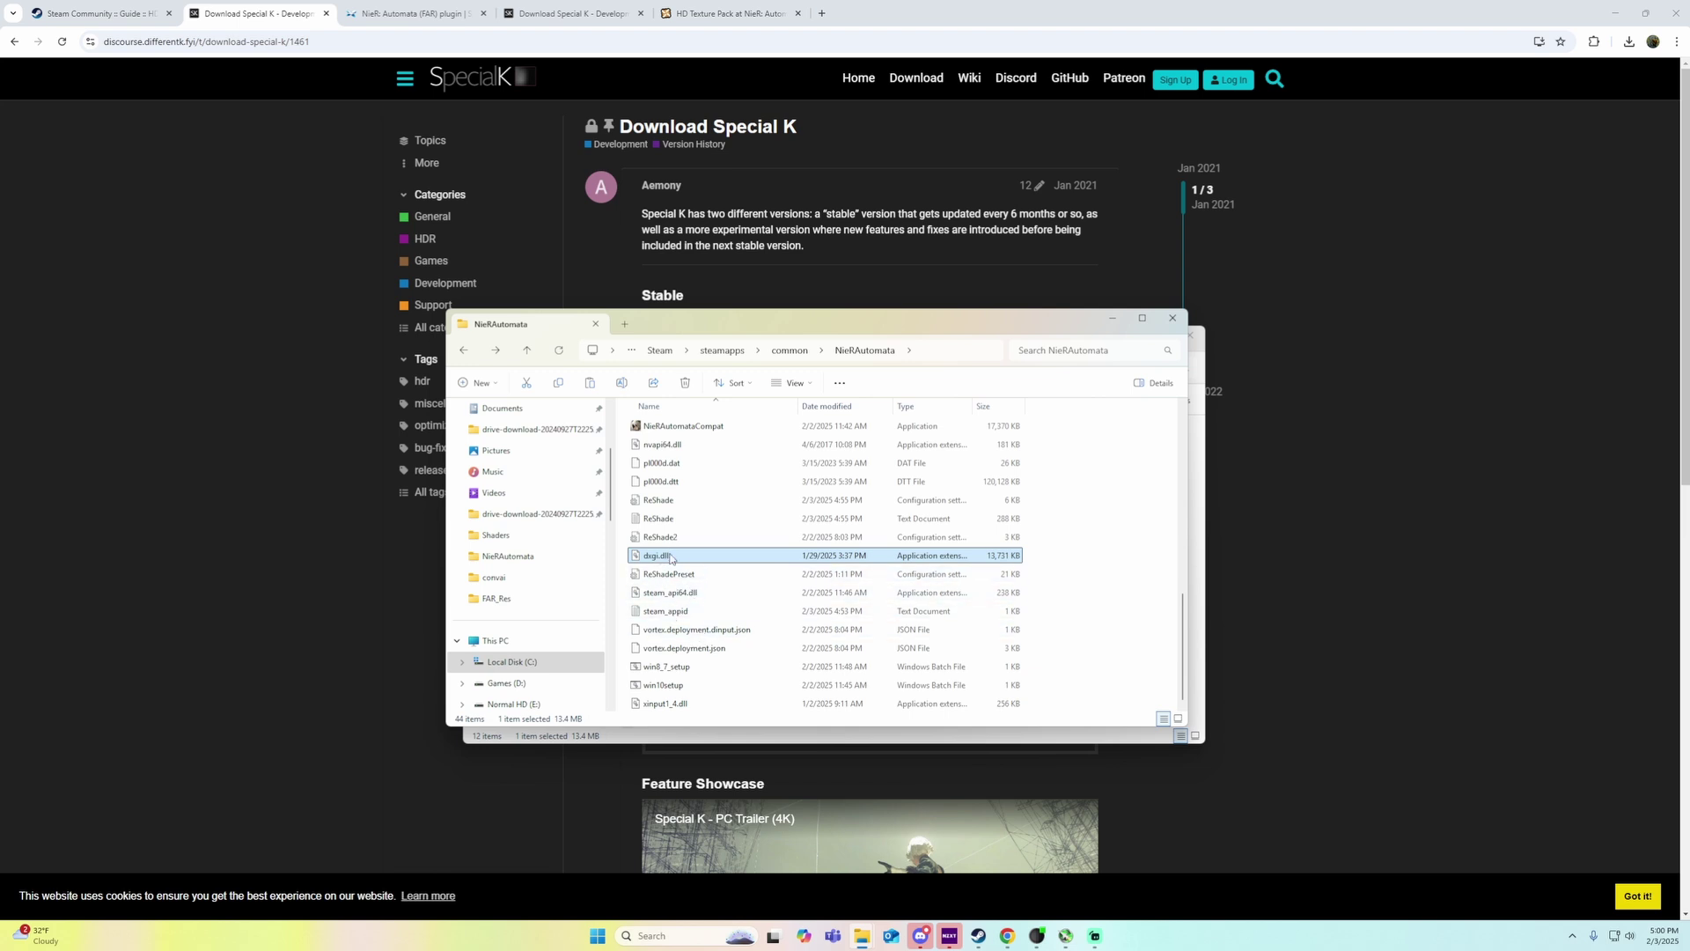
- Check the ReShade64.dll details and select the FAR.ini settings file
scroll(671, 558, "up", 3)
scroll(671, 558, "up", 3)
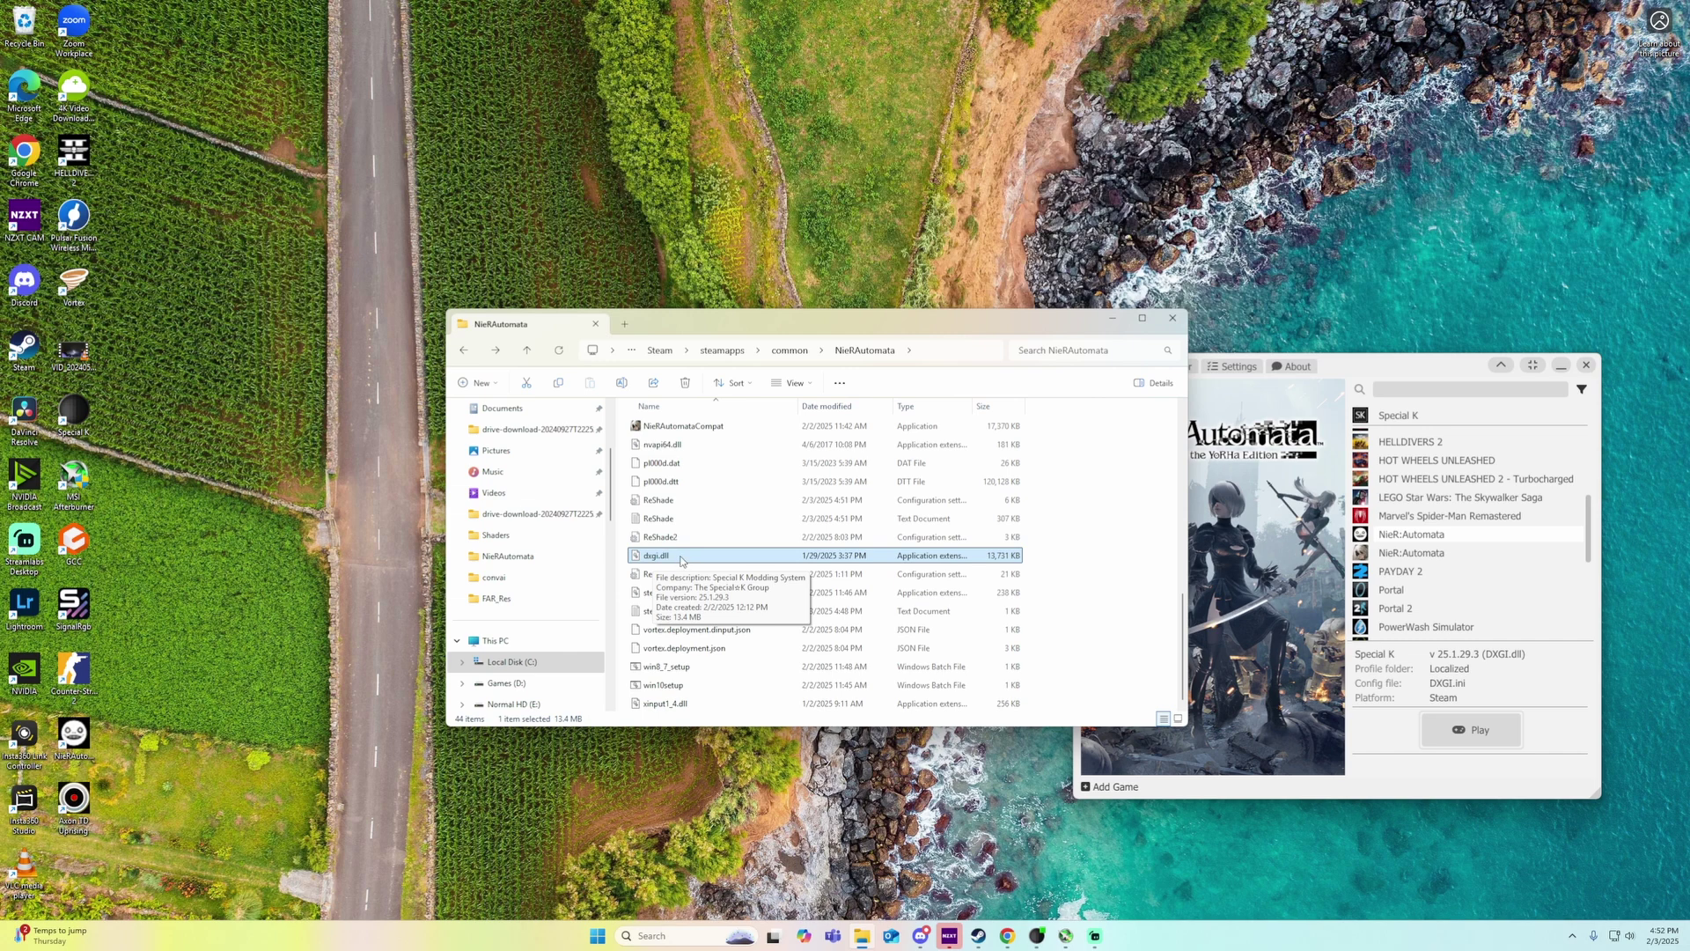
scroll(691, 563, "up", 5)
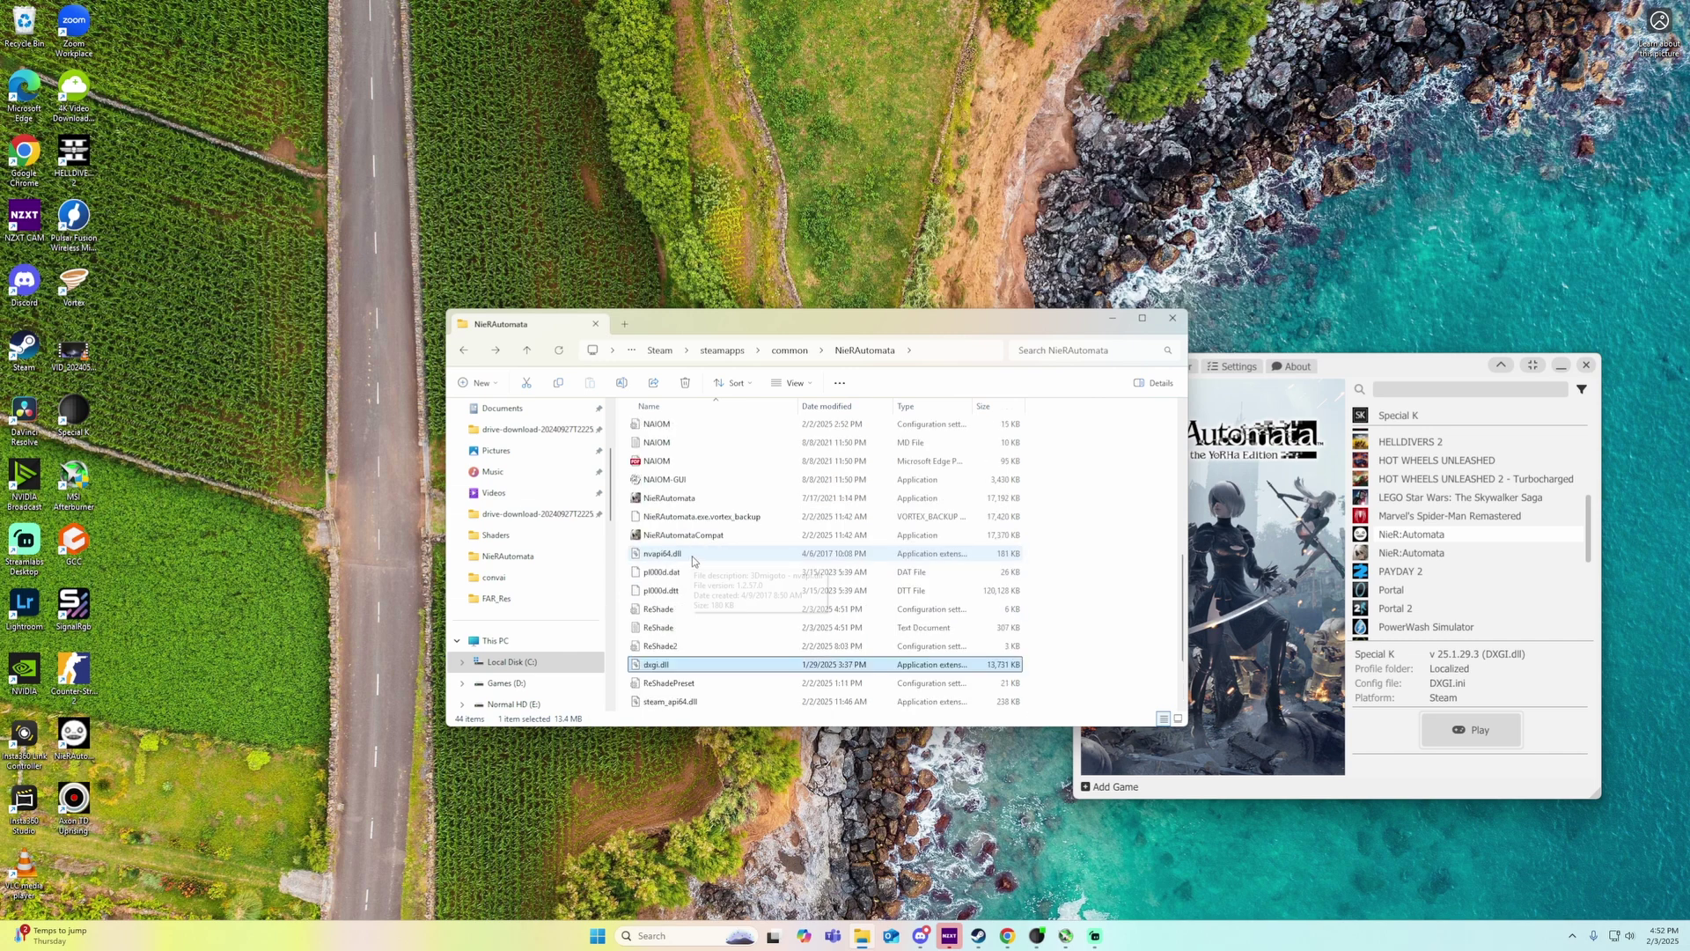
scroll(689, 565, "up", 1)
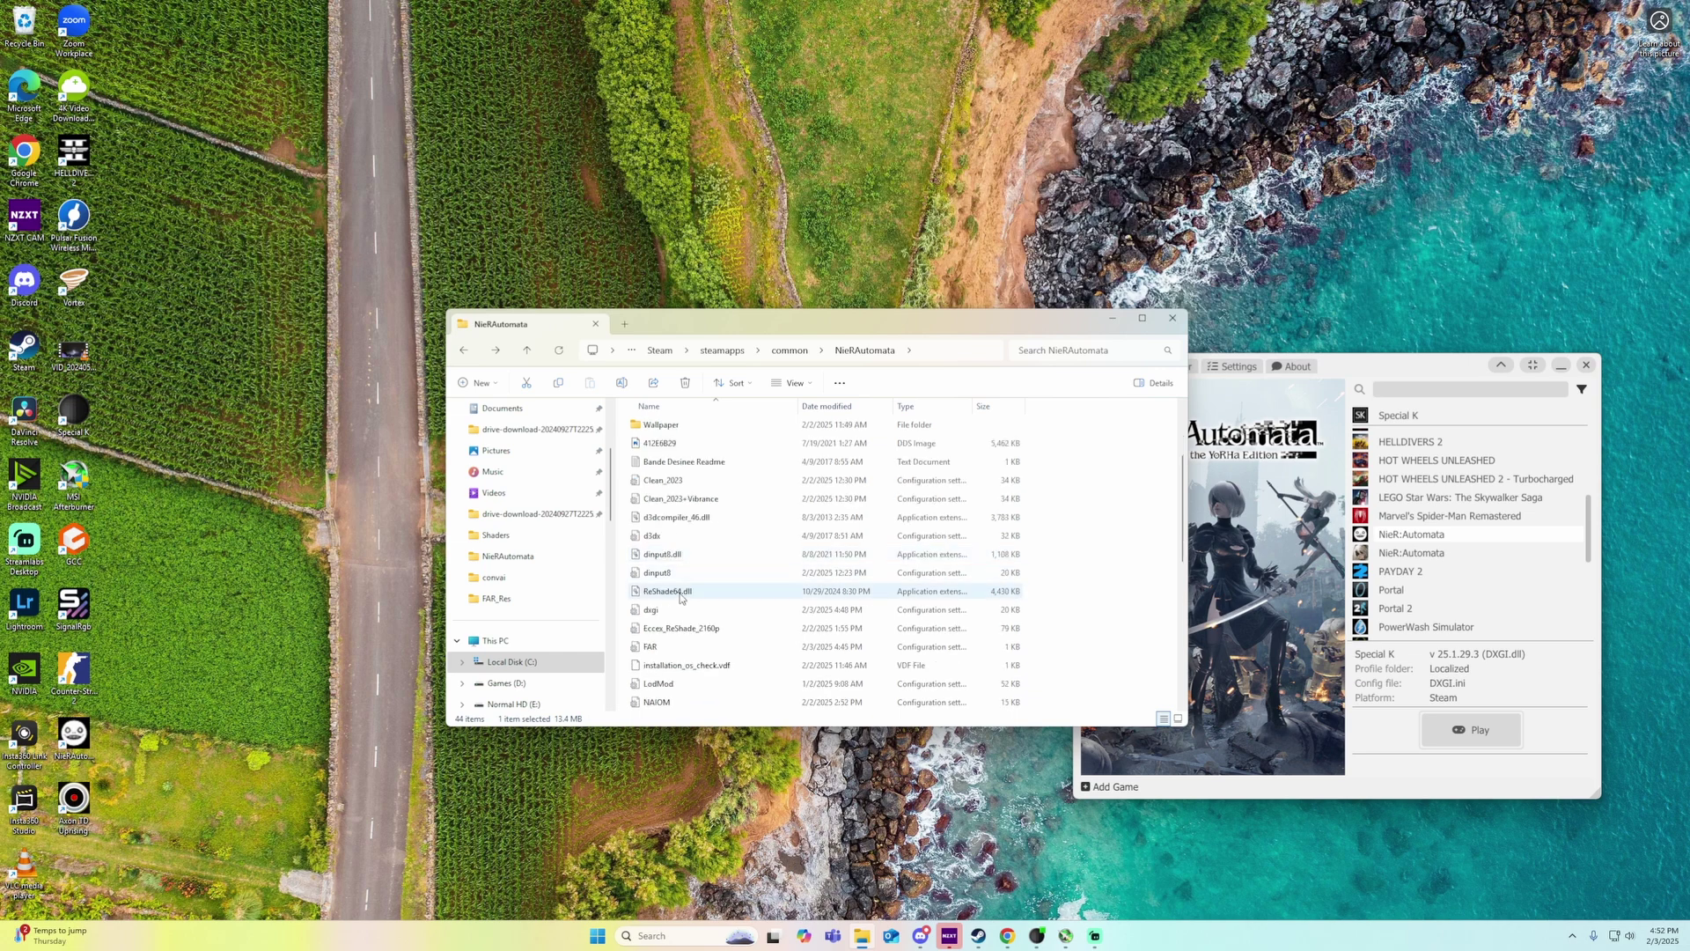
mouse_move(688, 598)
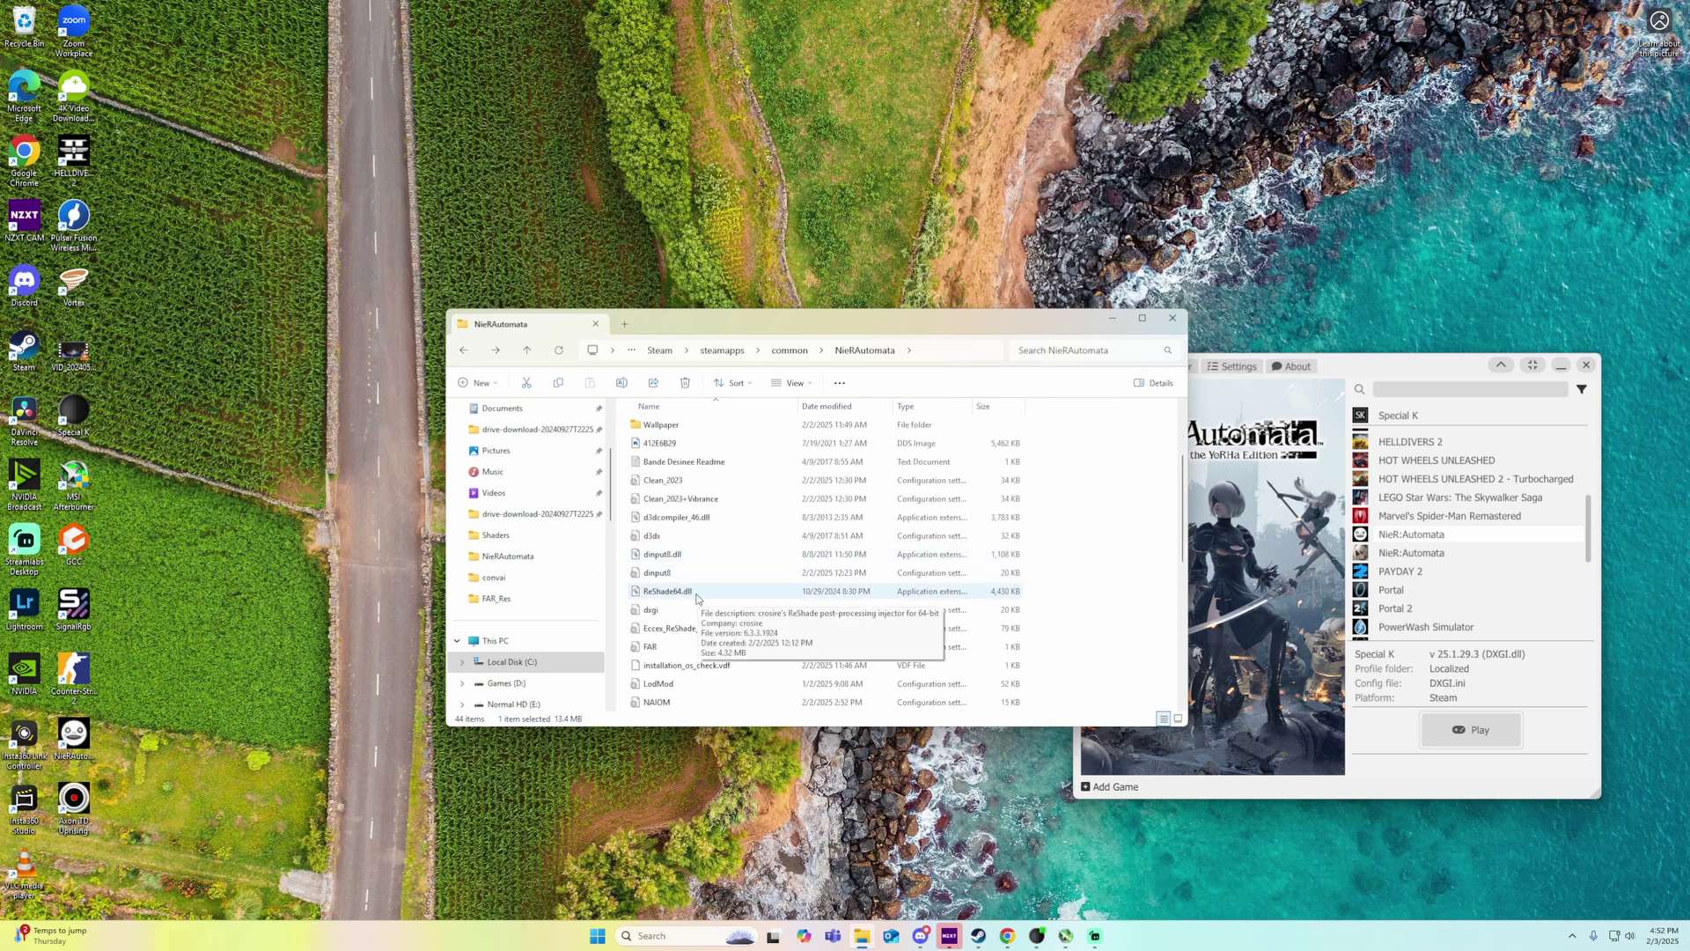
left_click(671, 649)
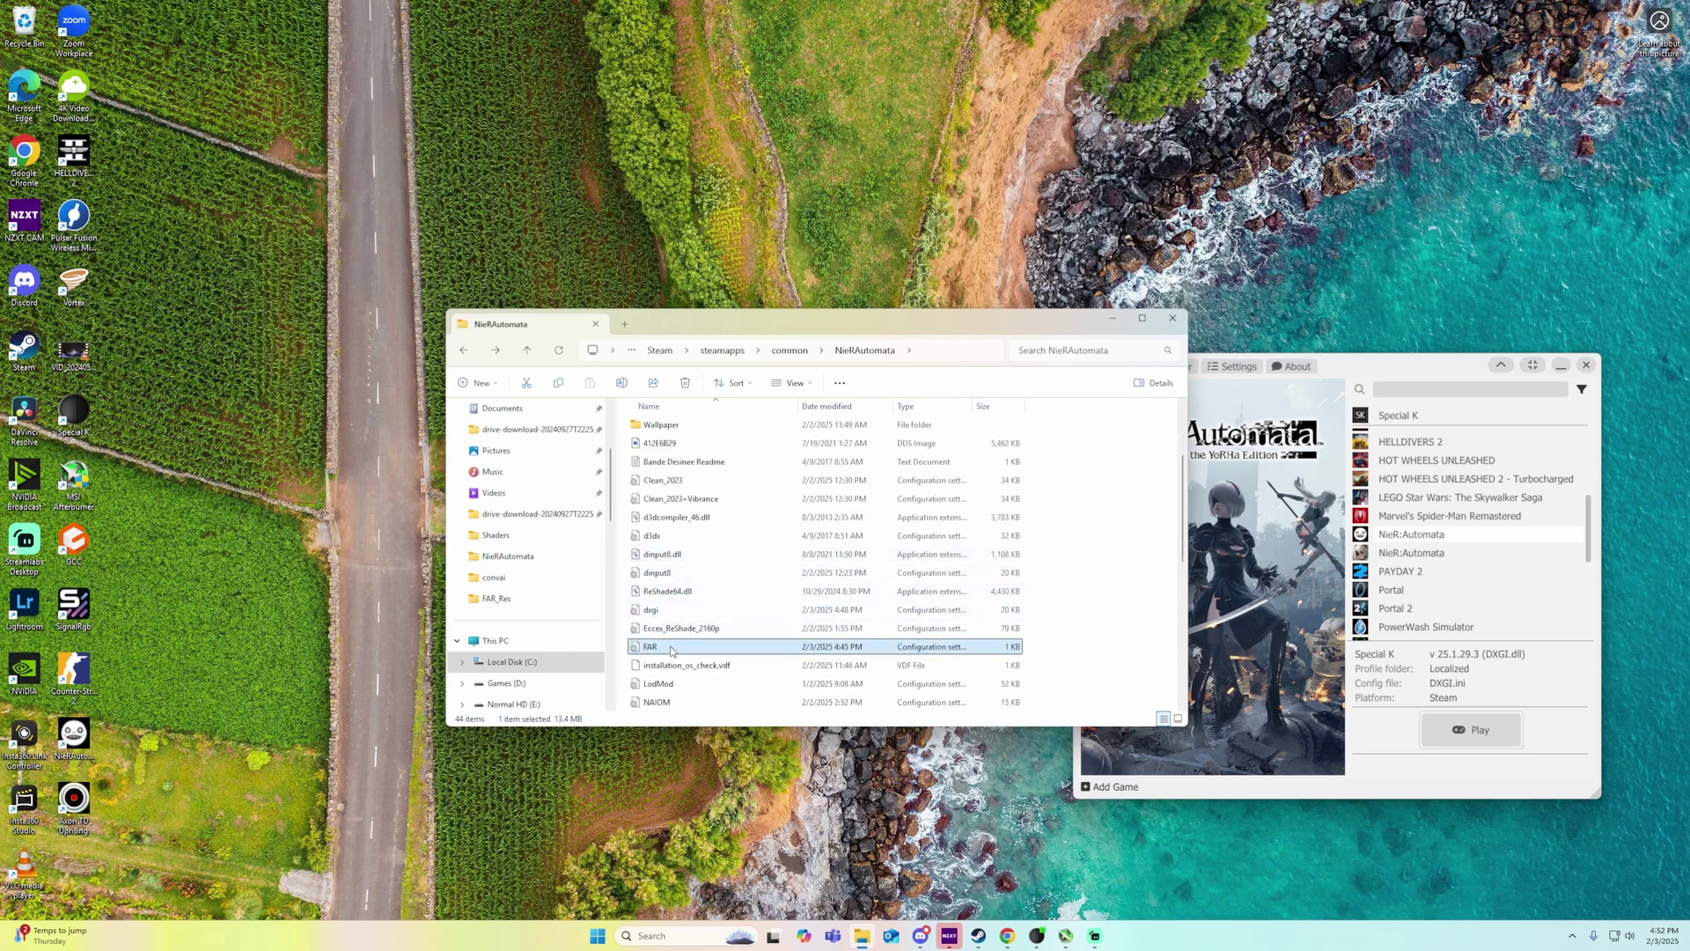
double_click(671, 648)
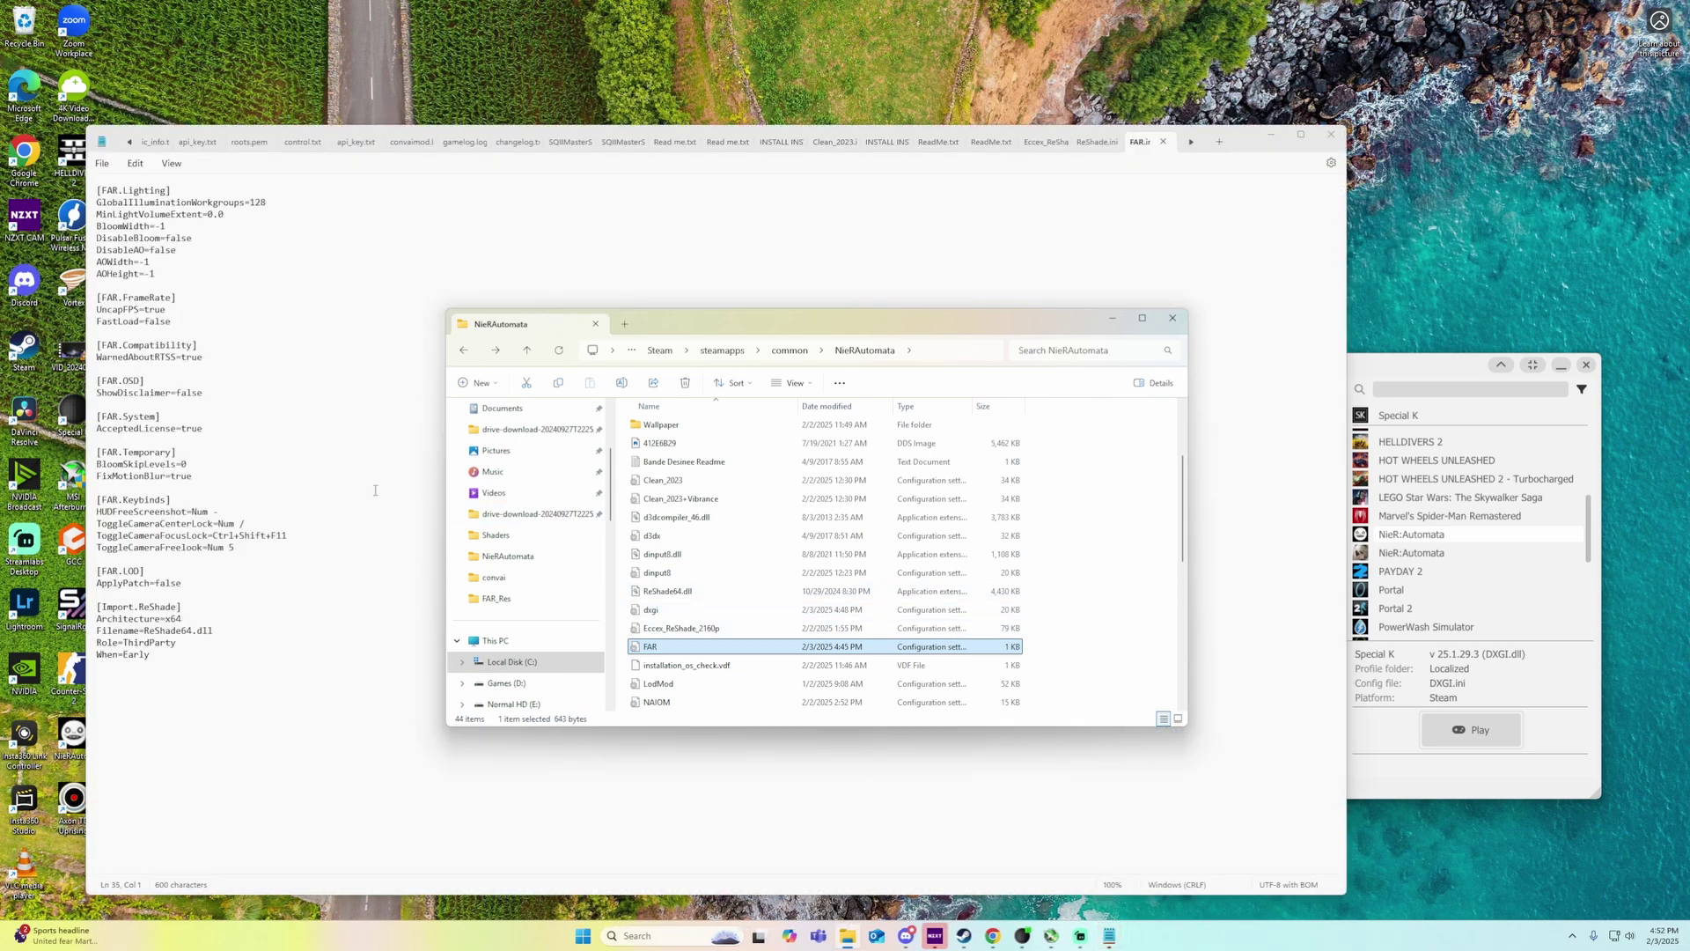
left_click(365, 487)
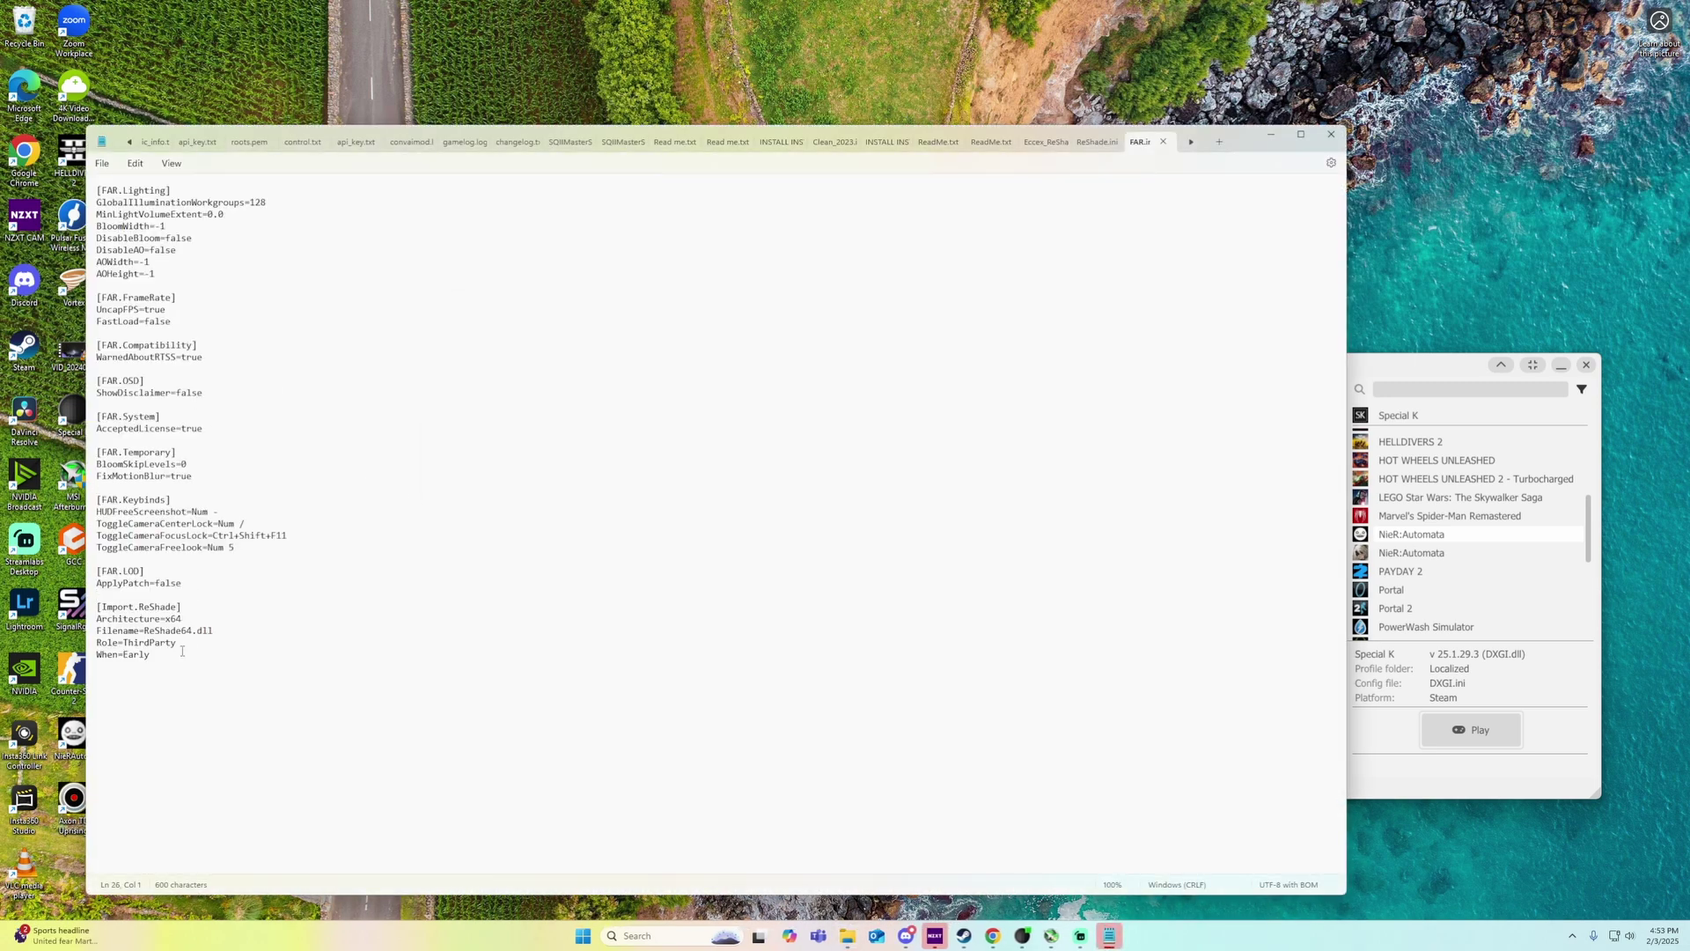
left_click_drag(151, 654, 100, 609)
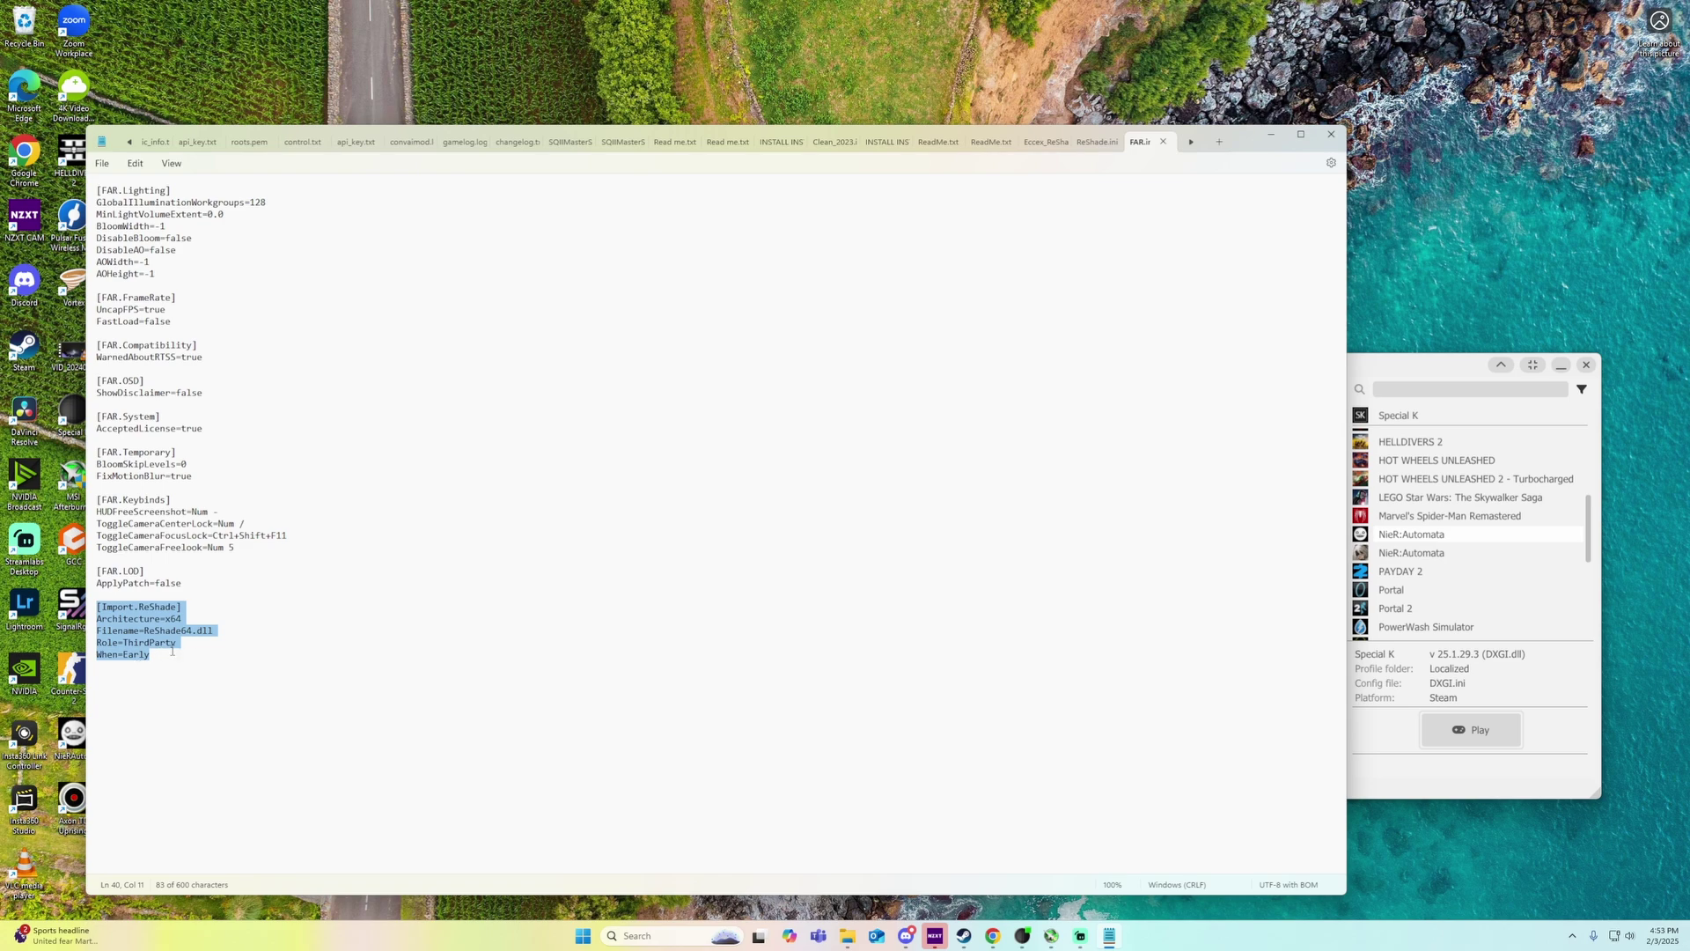
left_click(1331, 134)
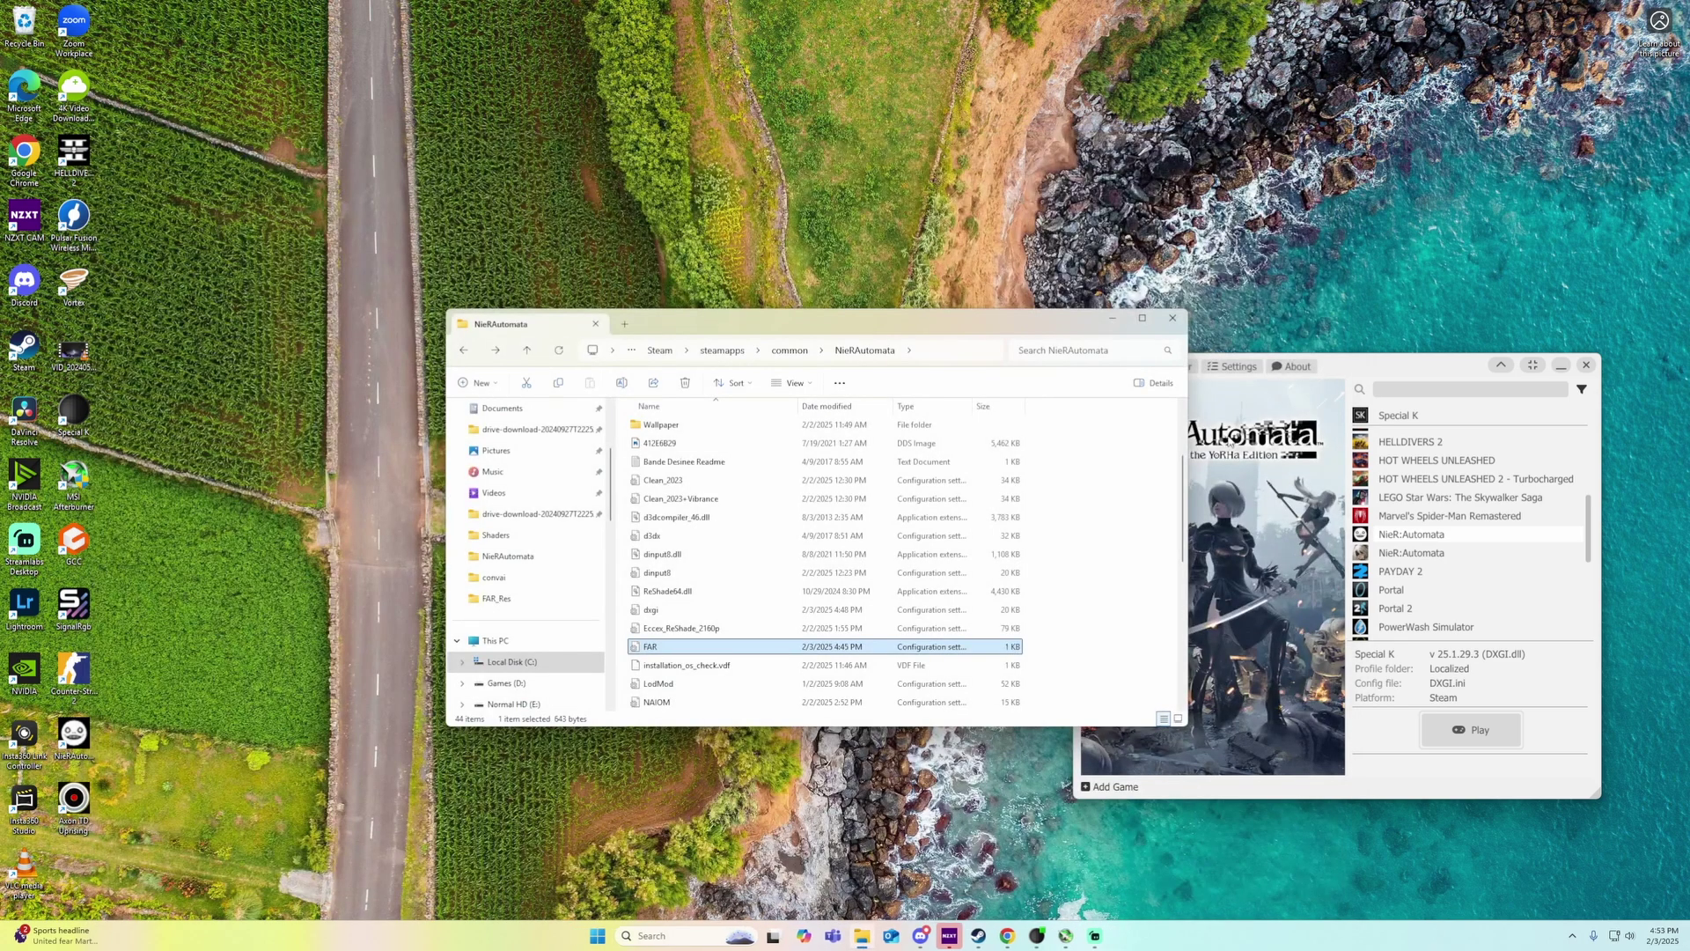
- Minimize the game folder window and launch NieR:Automata from the Special K launcher
left_click(1114, 319)
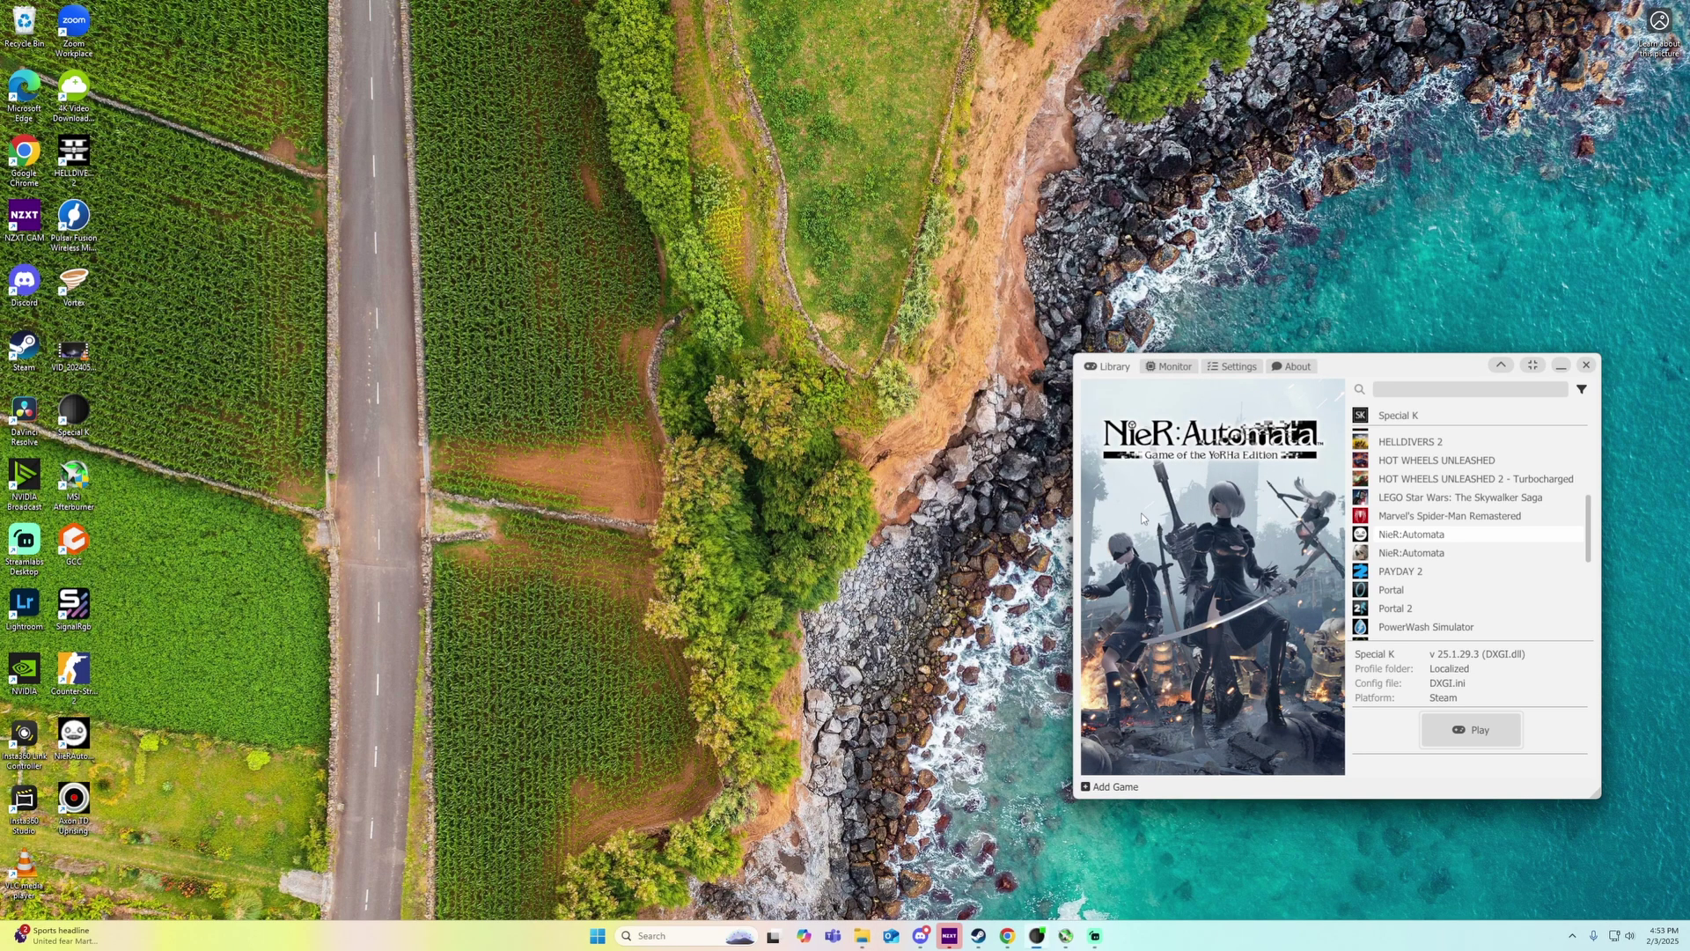
left_click(1478, 734)
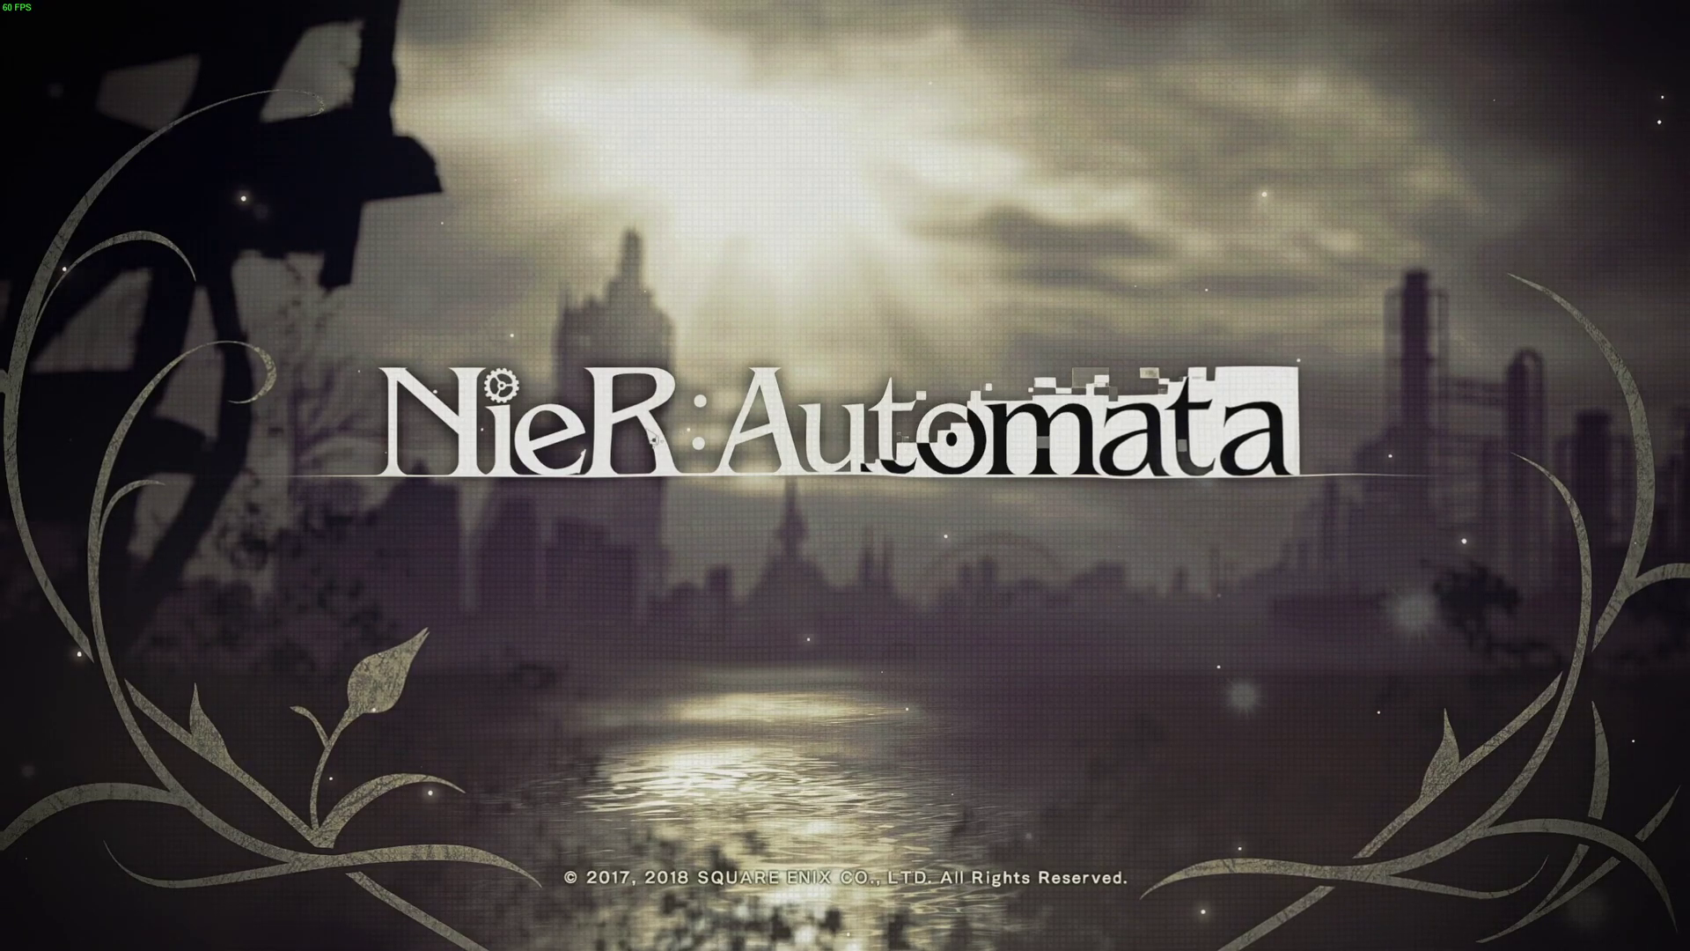
- Load the existing save, start the game, and open the ReShade overlay with Home
left_click(817, 570)
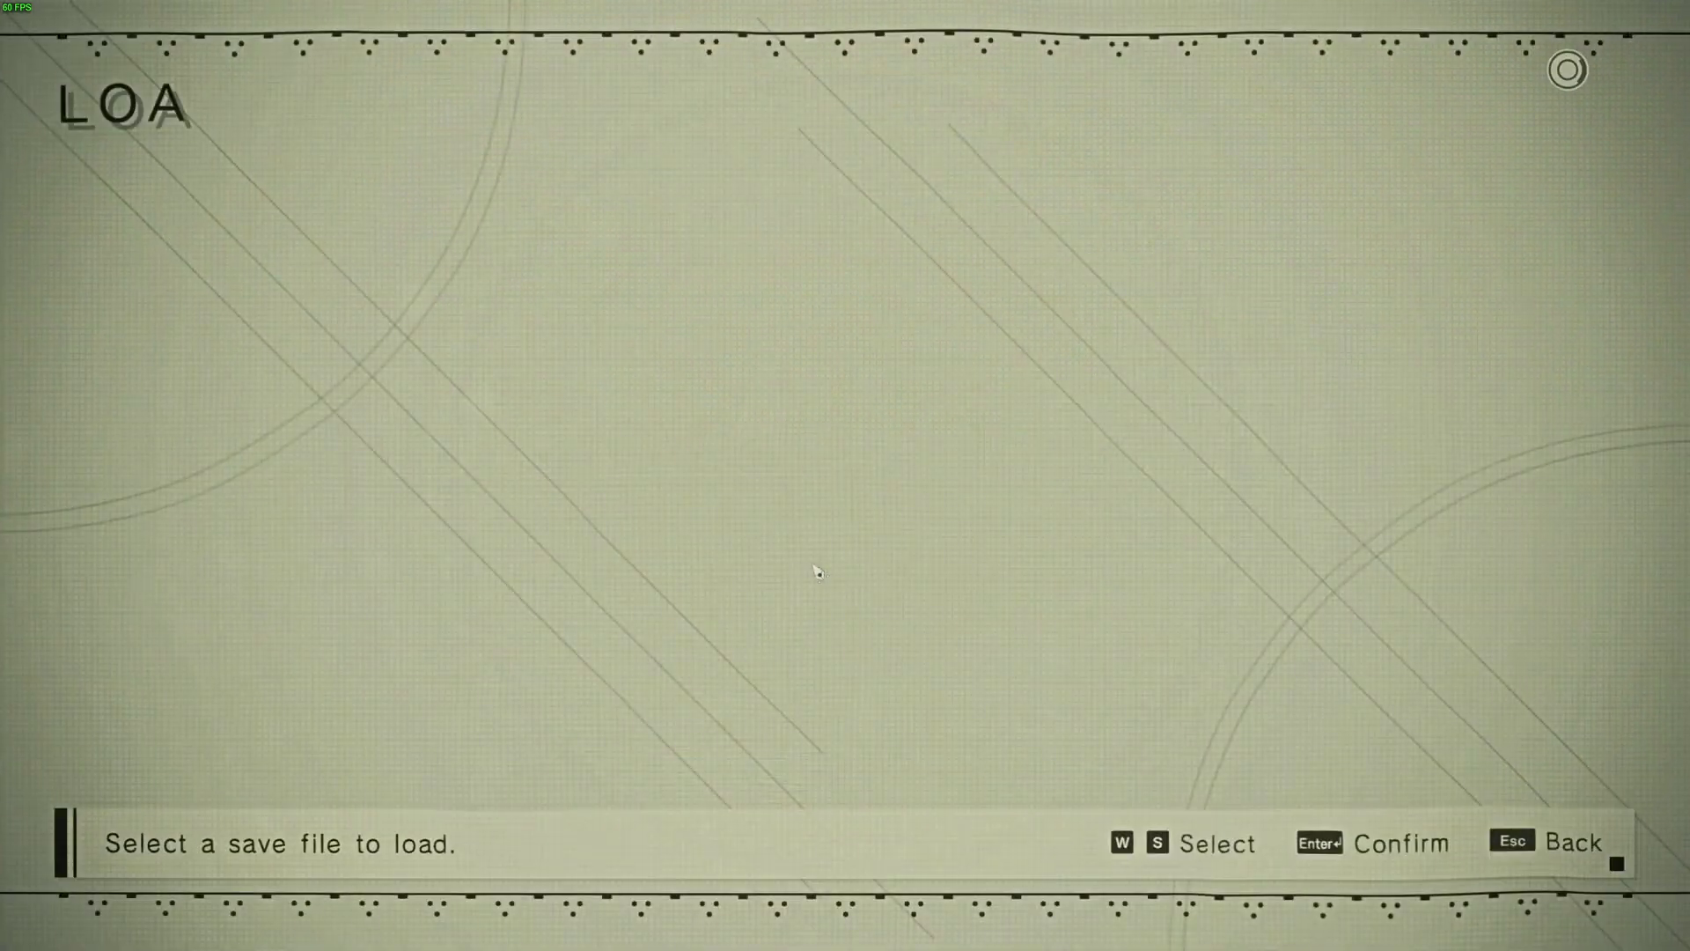
left_click(698, 269)
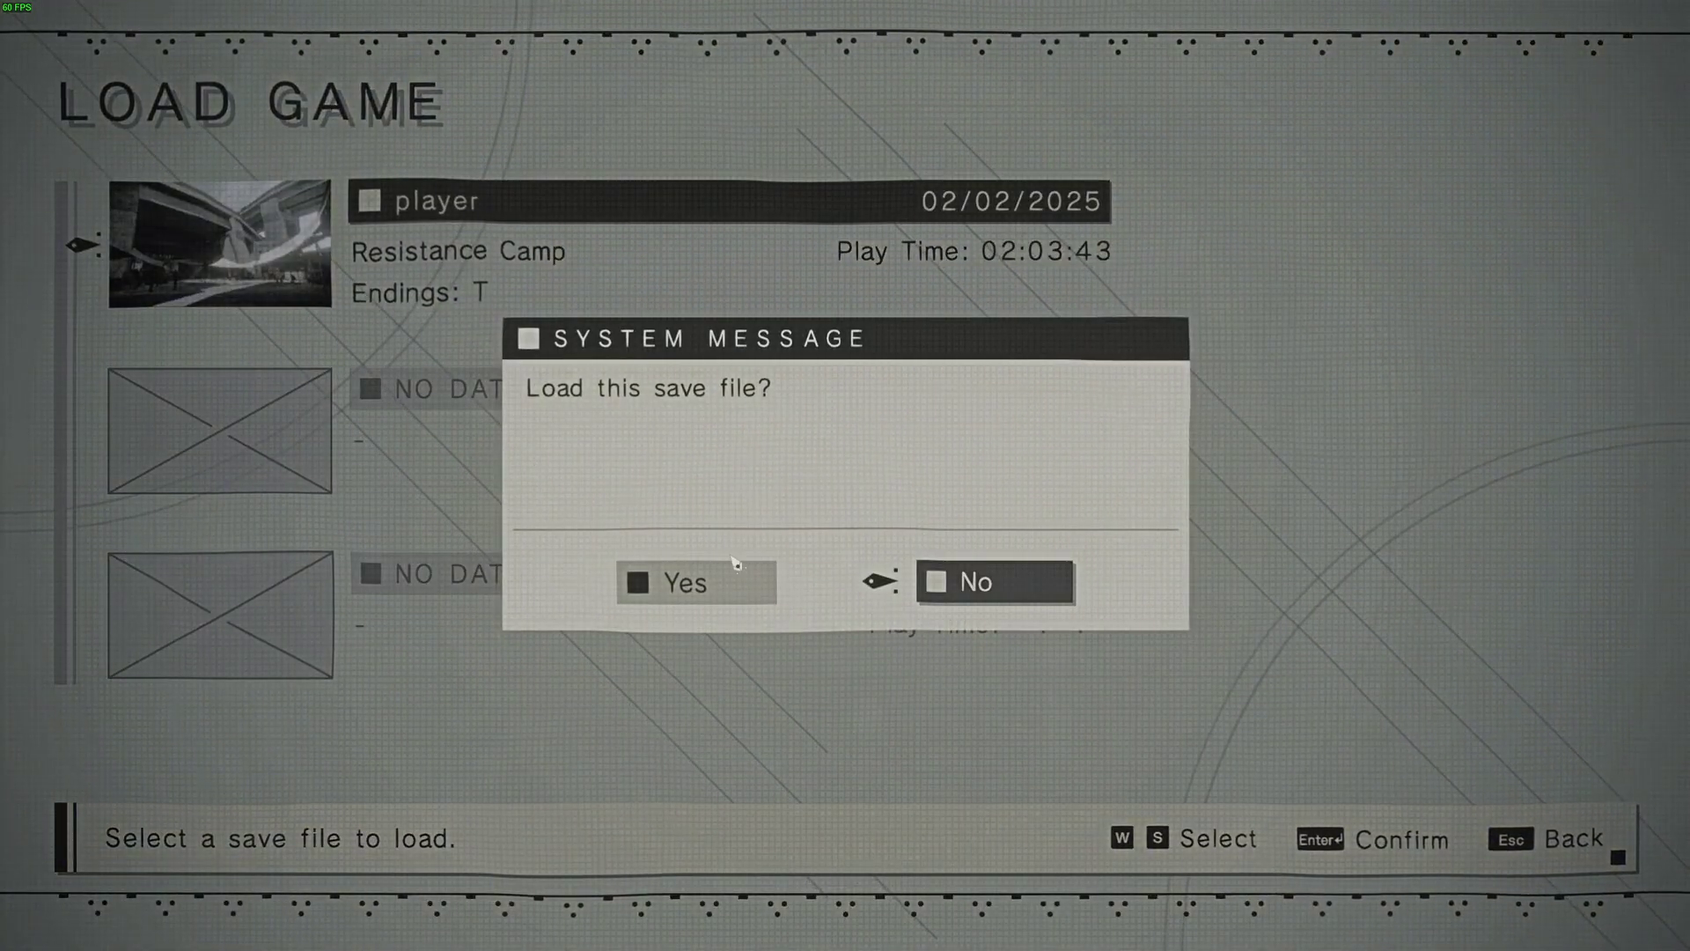
left_click(705, 590)
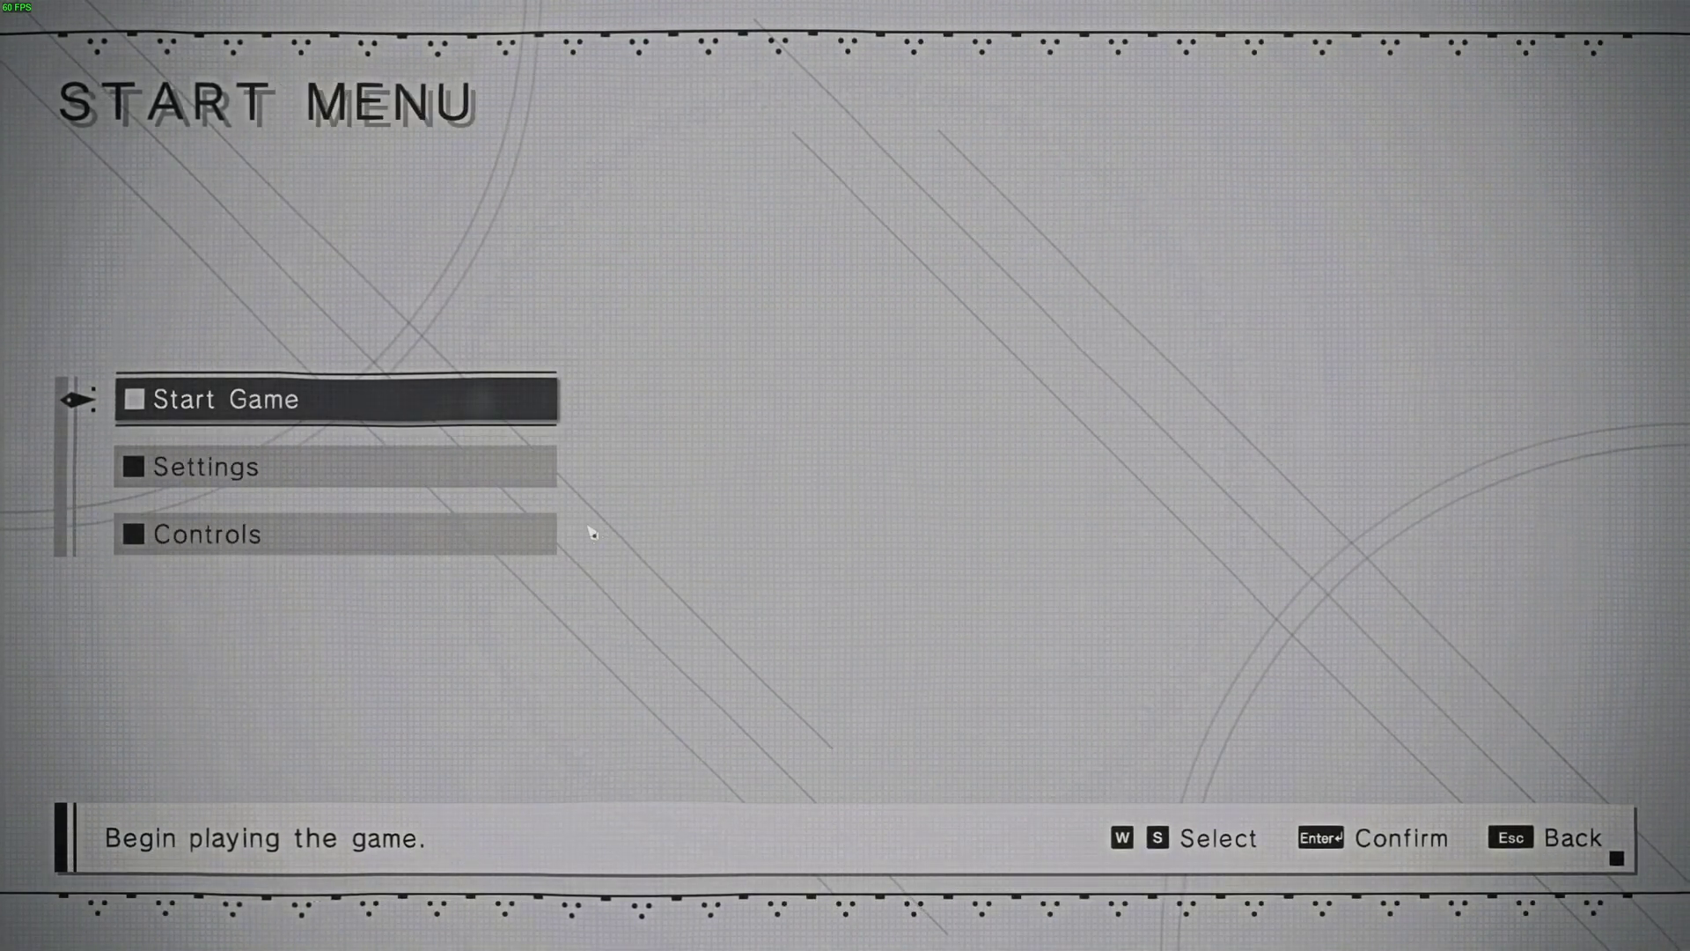
left_click(350, 399)
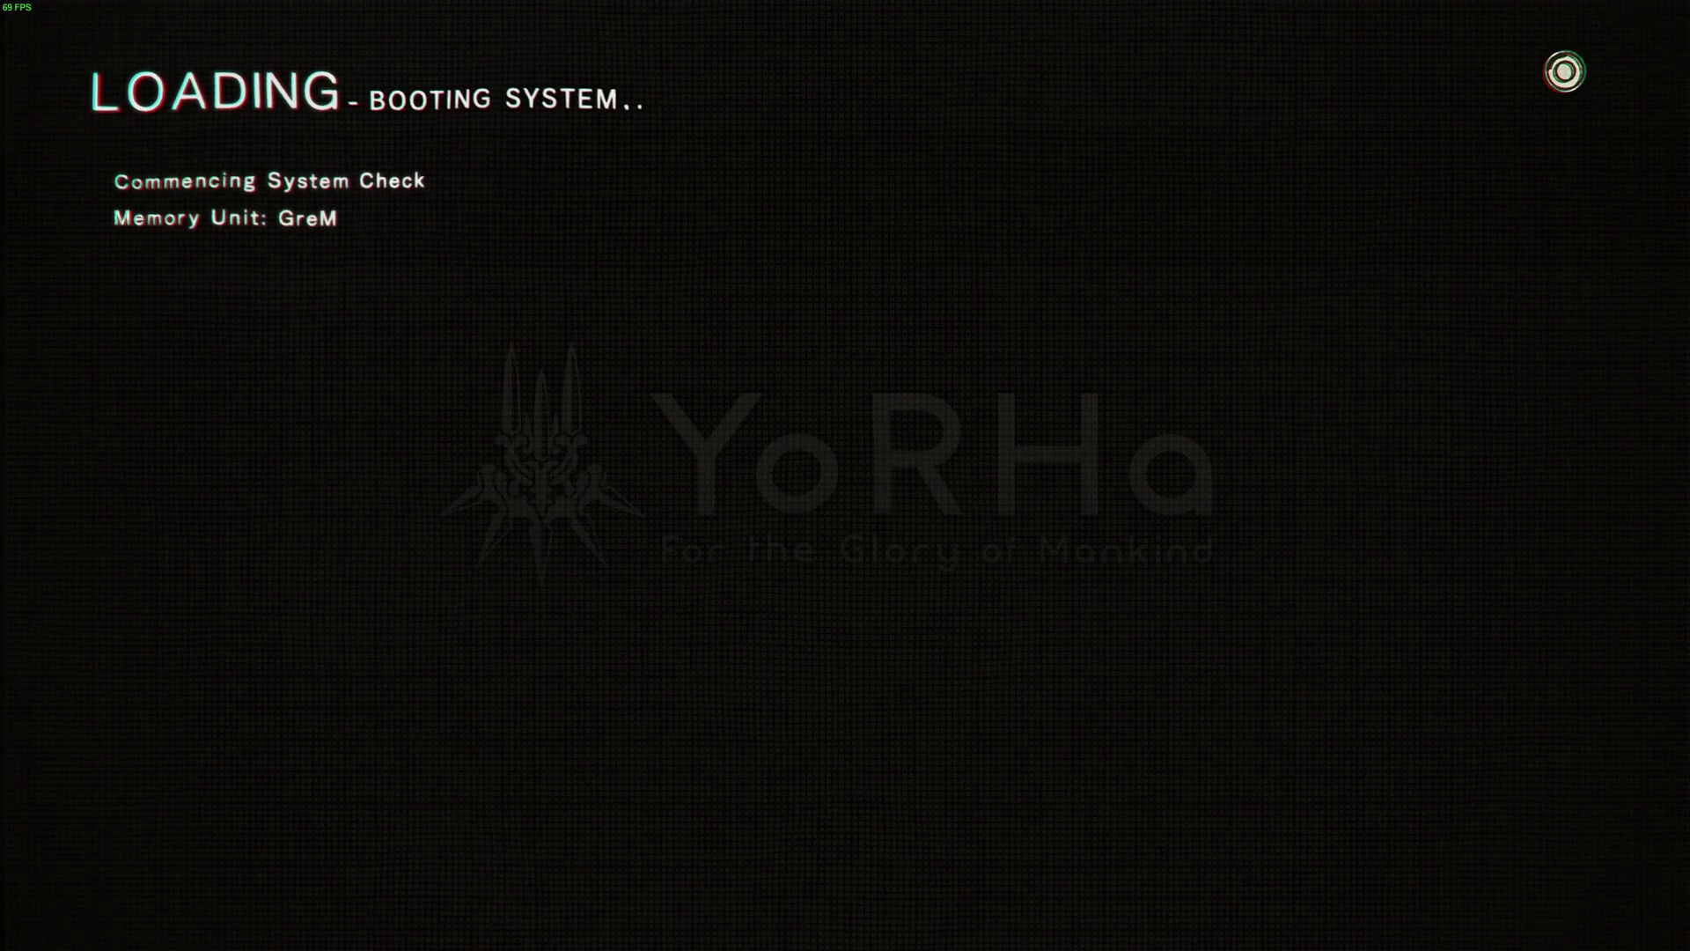
key("Home")
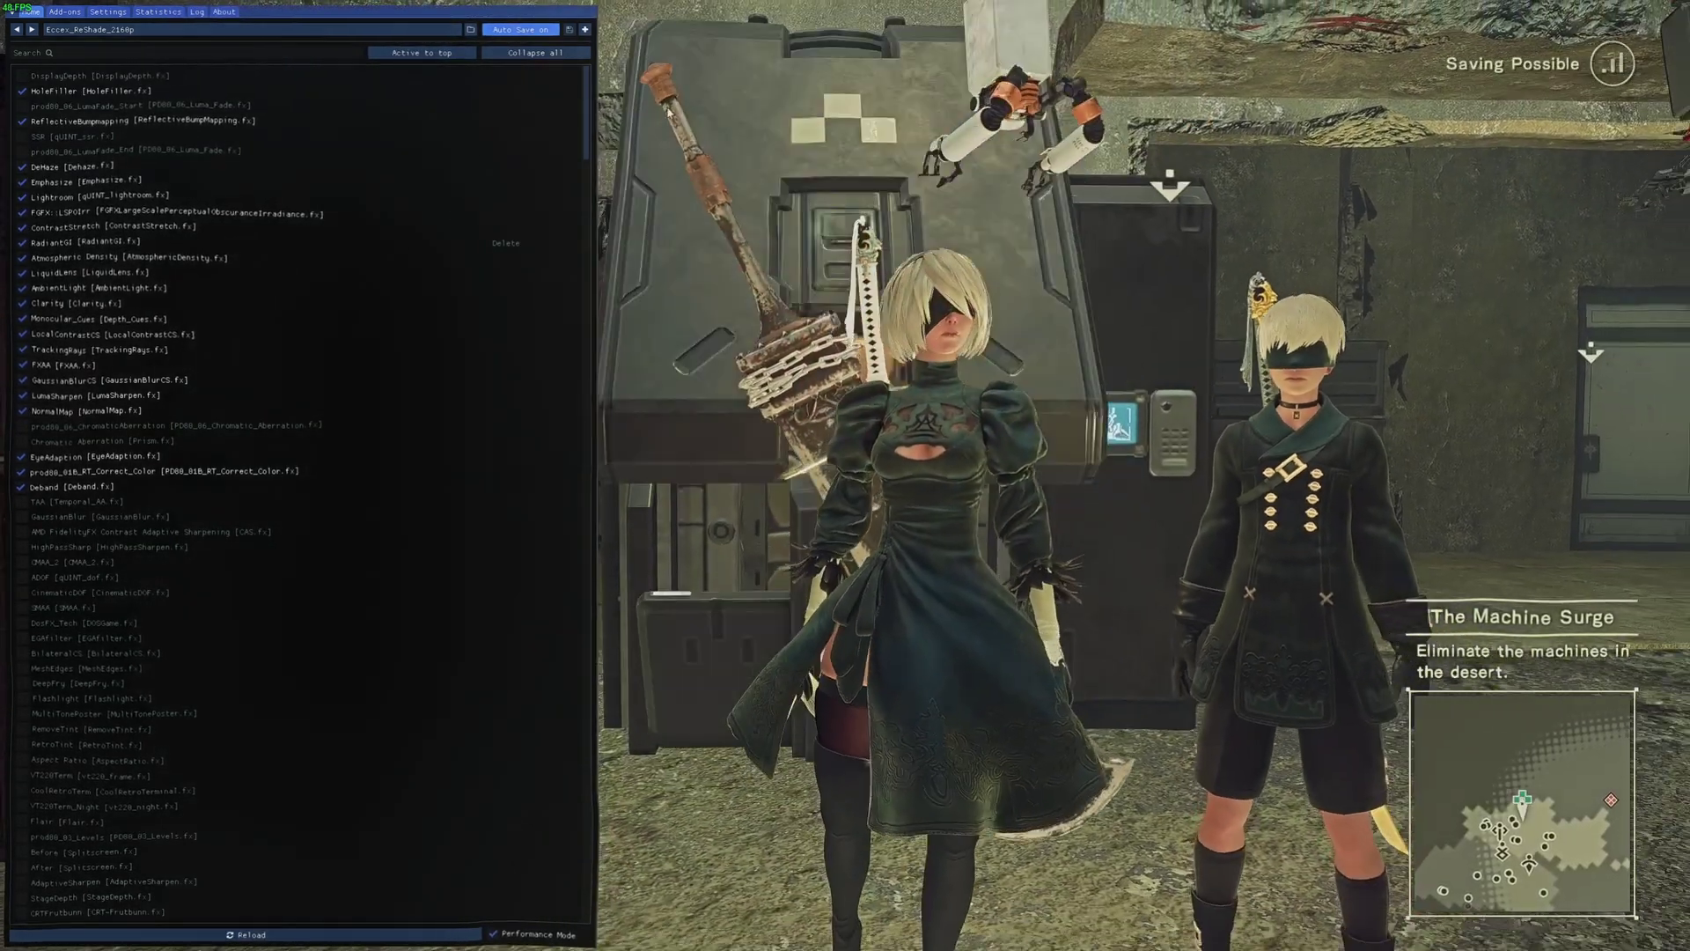
- Close the ReShade overlay and run 2B past the truck and courtyard into the sunlit ruined street
key("Home")
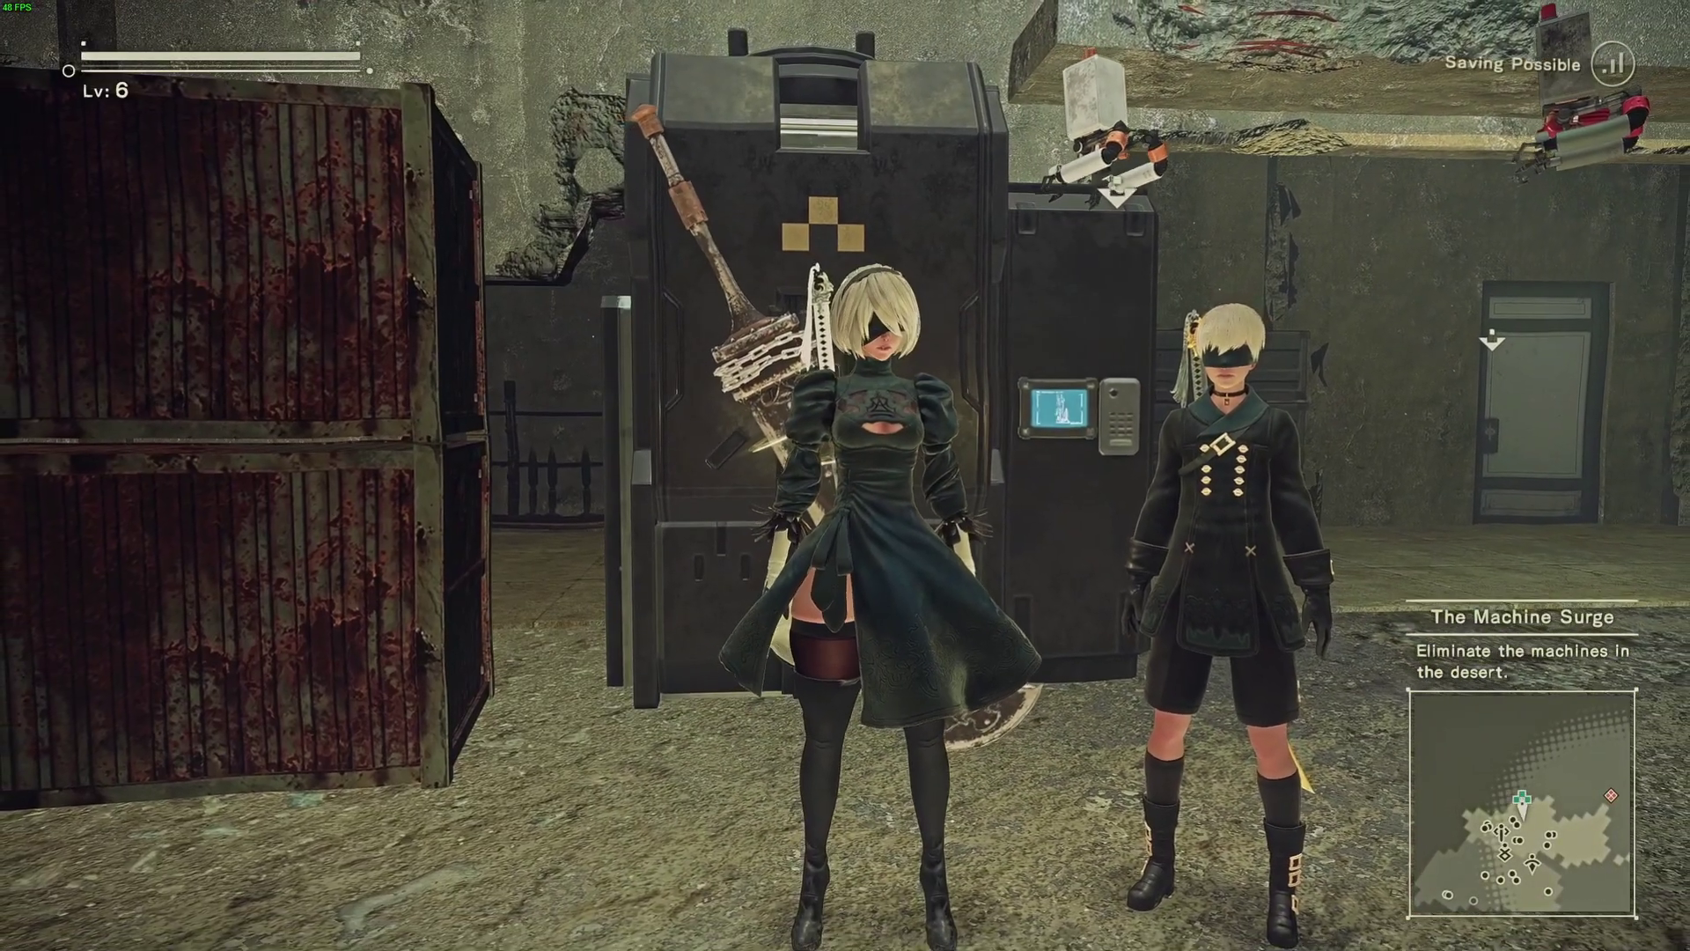
key("a")
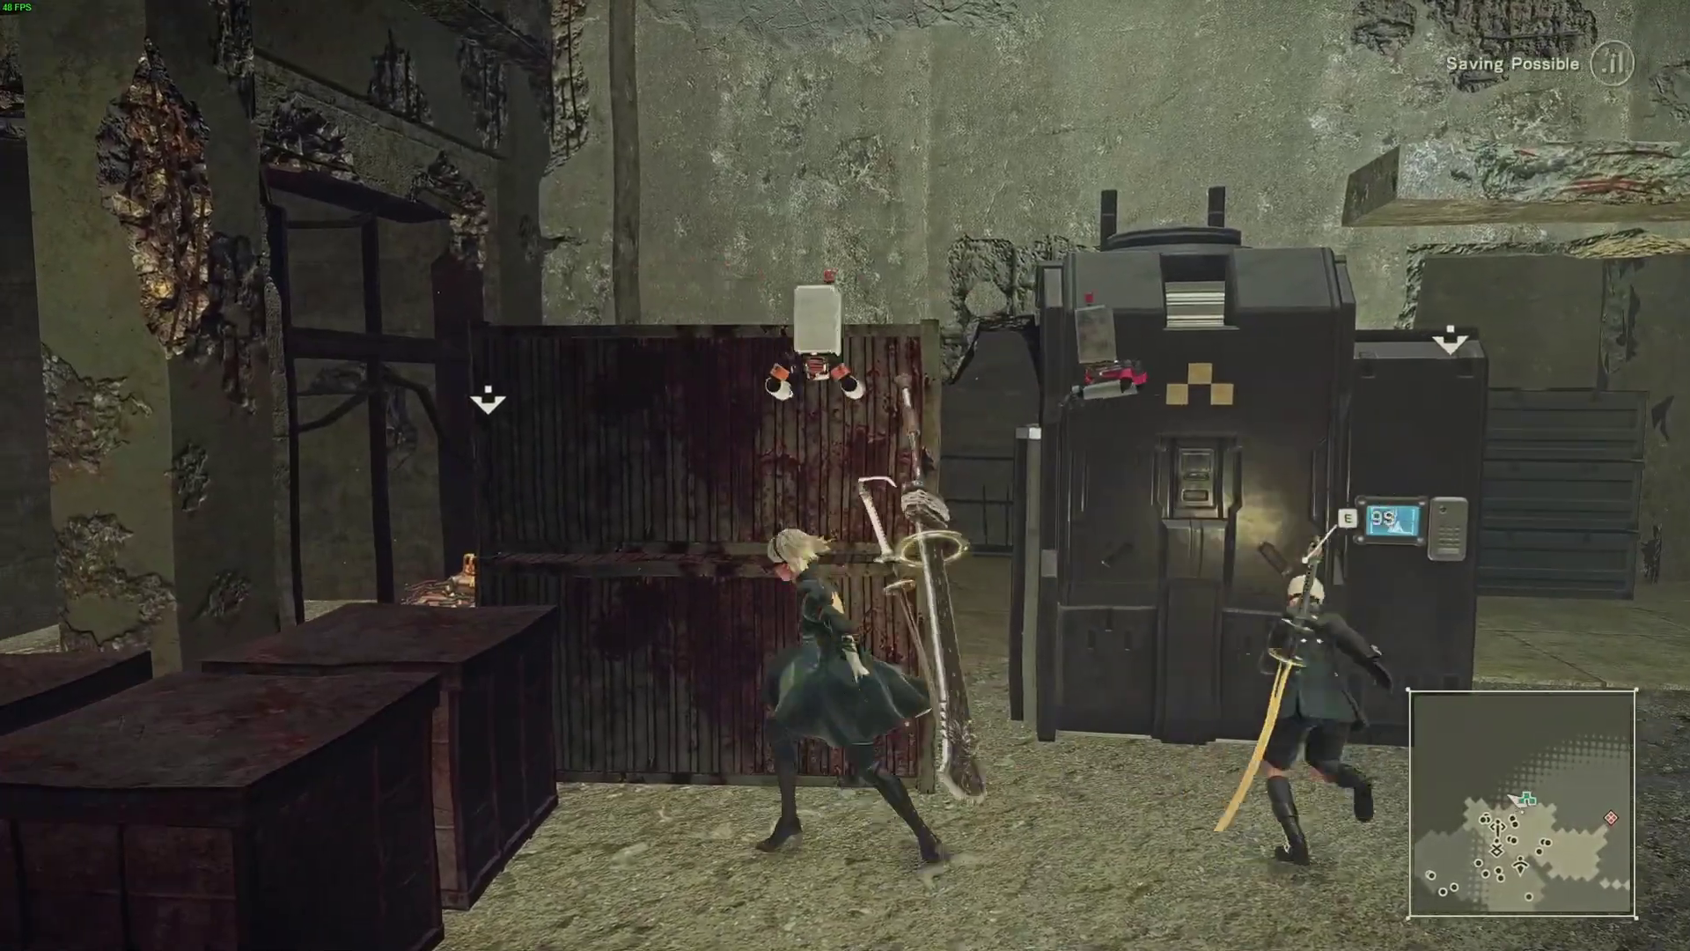
key("d")
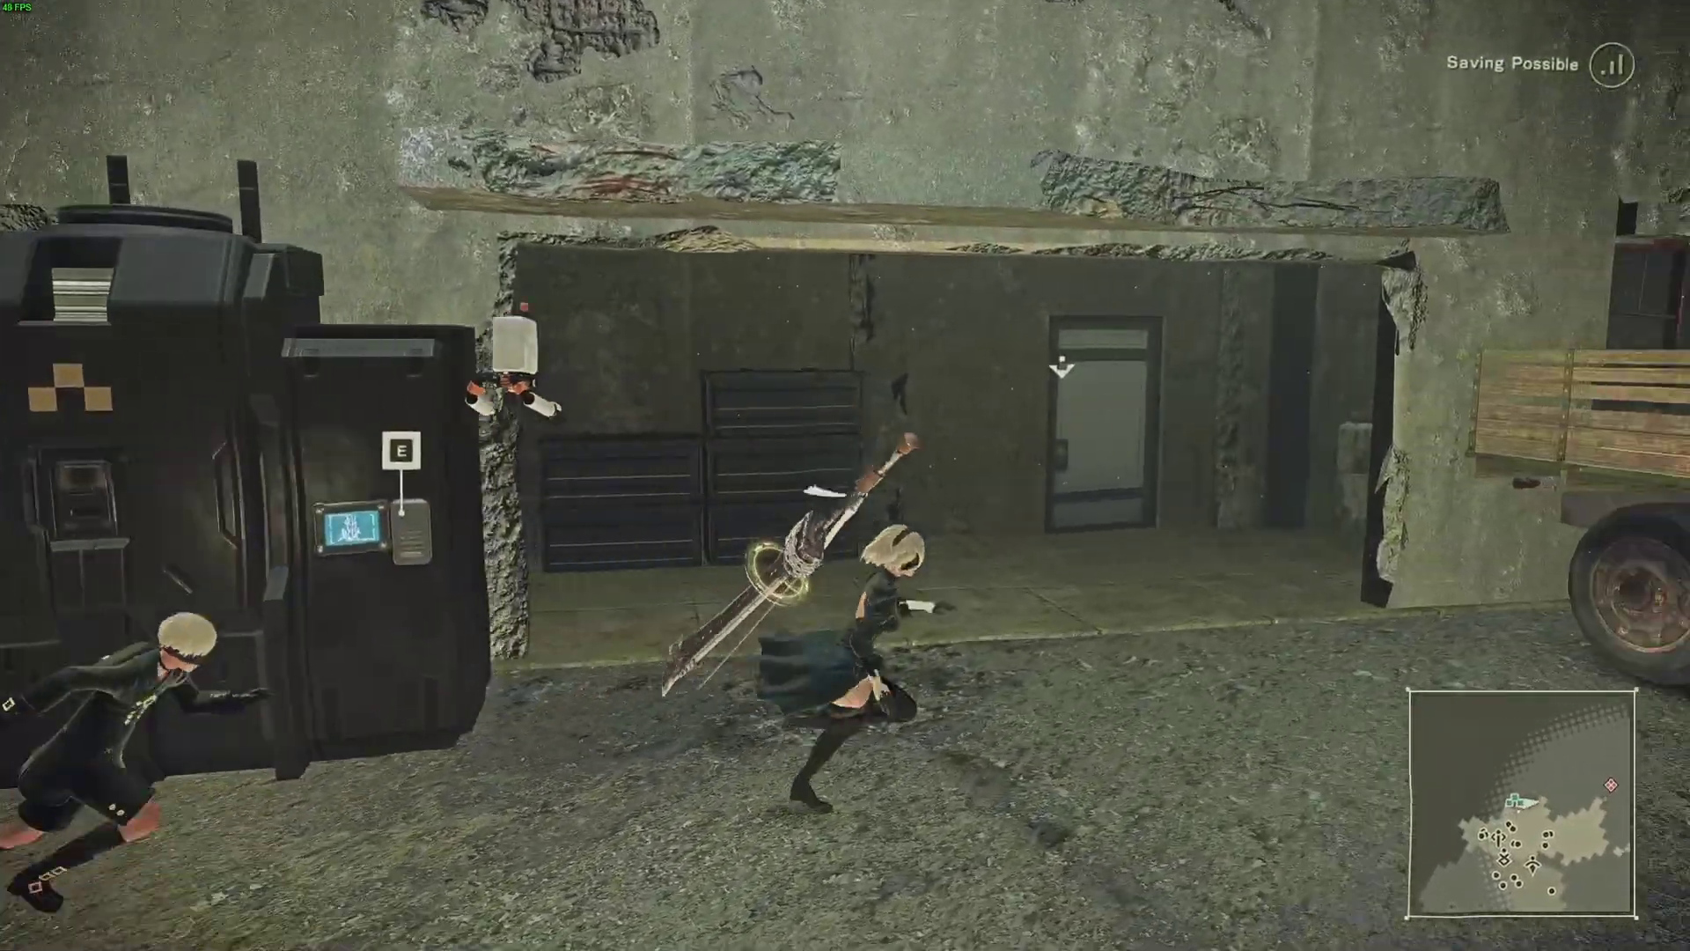
key("a")
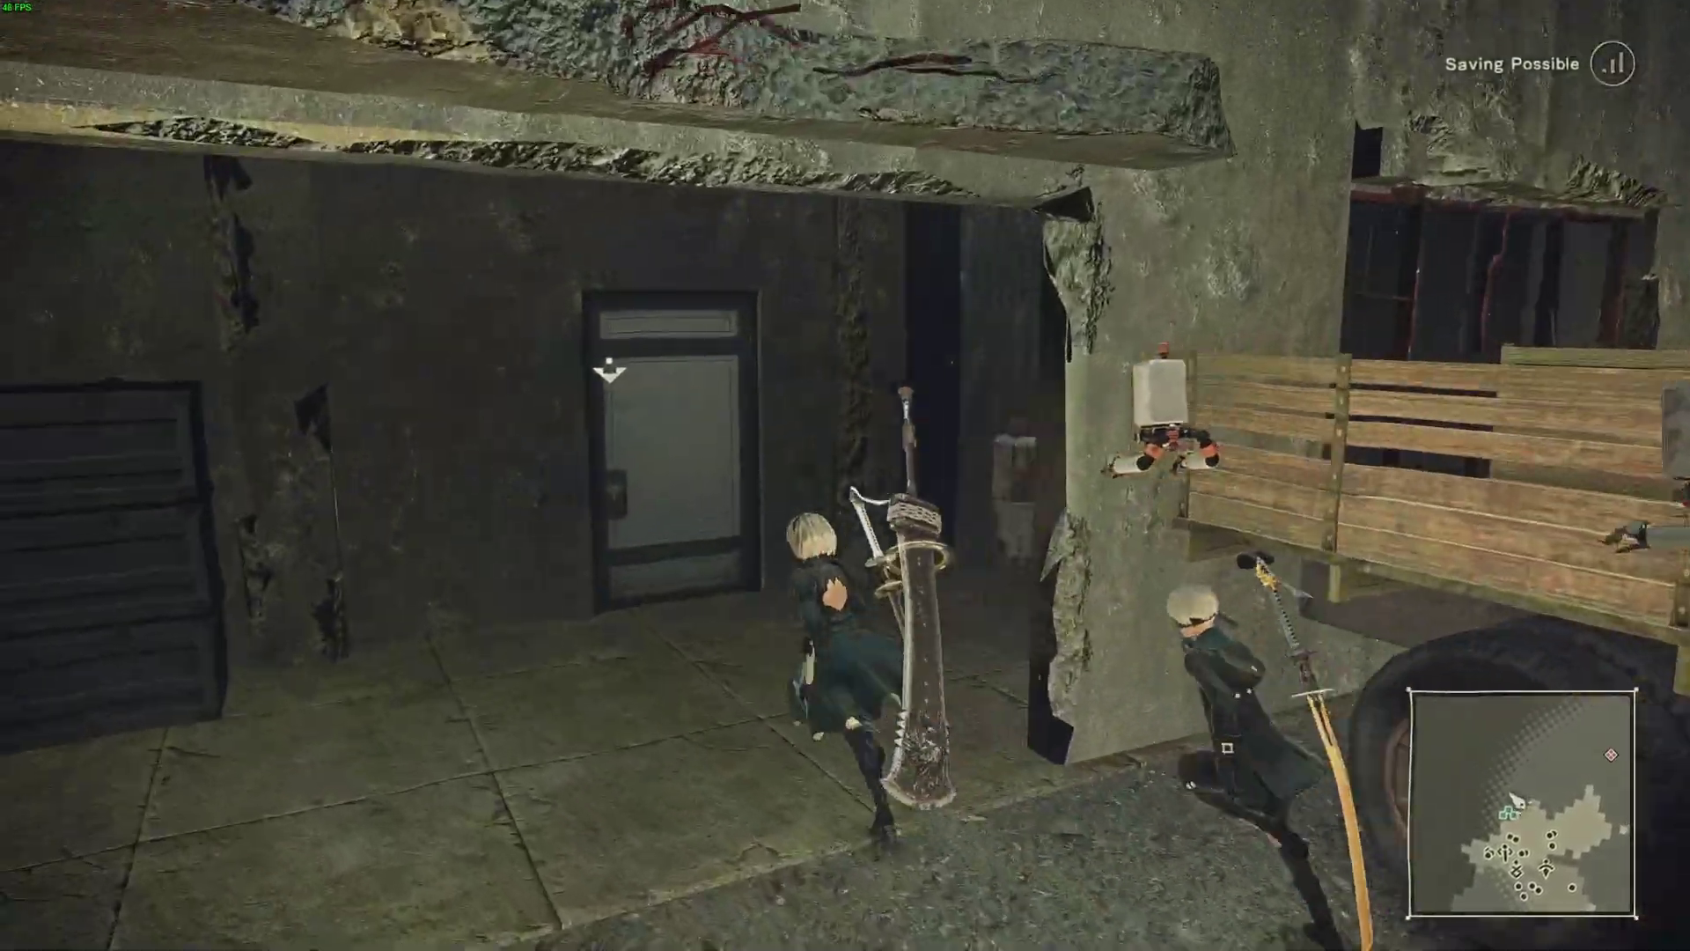
key("d")
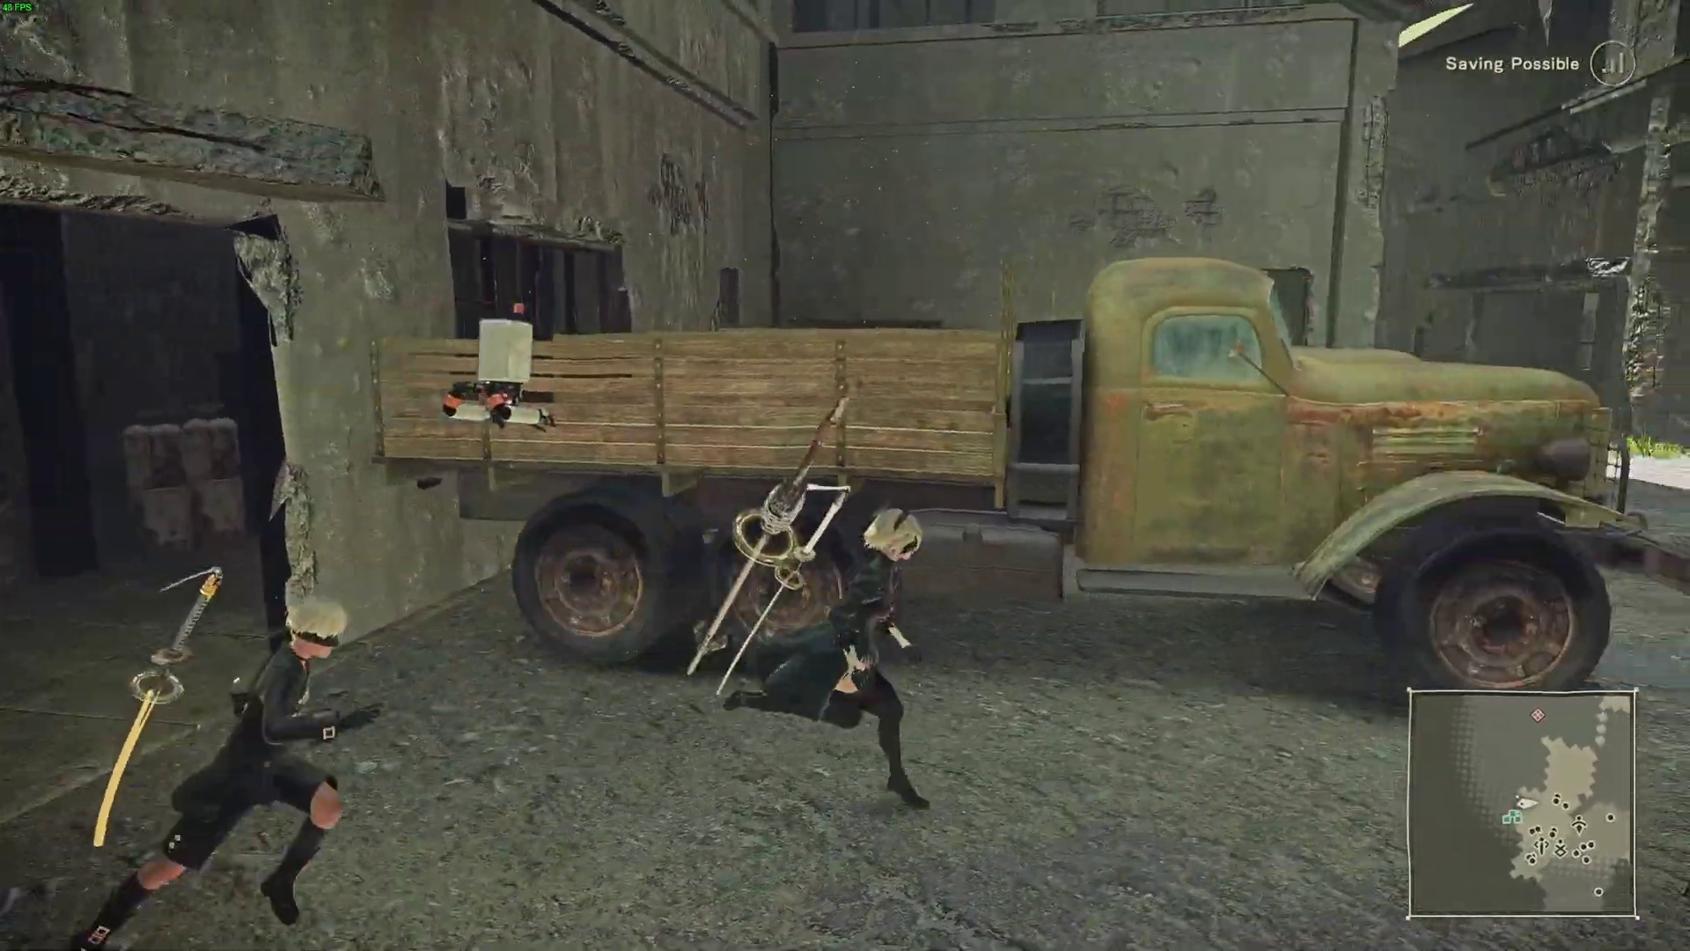
key("w")
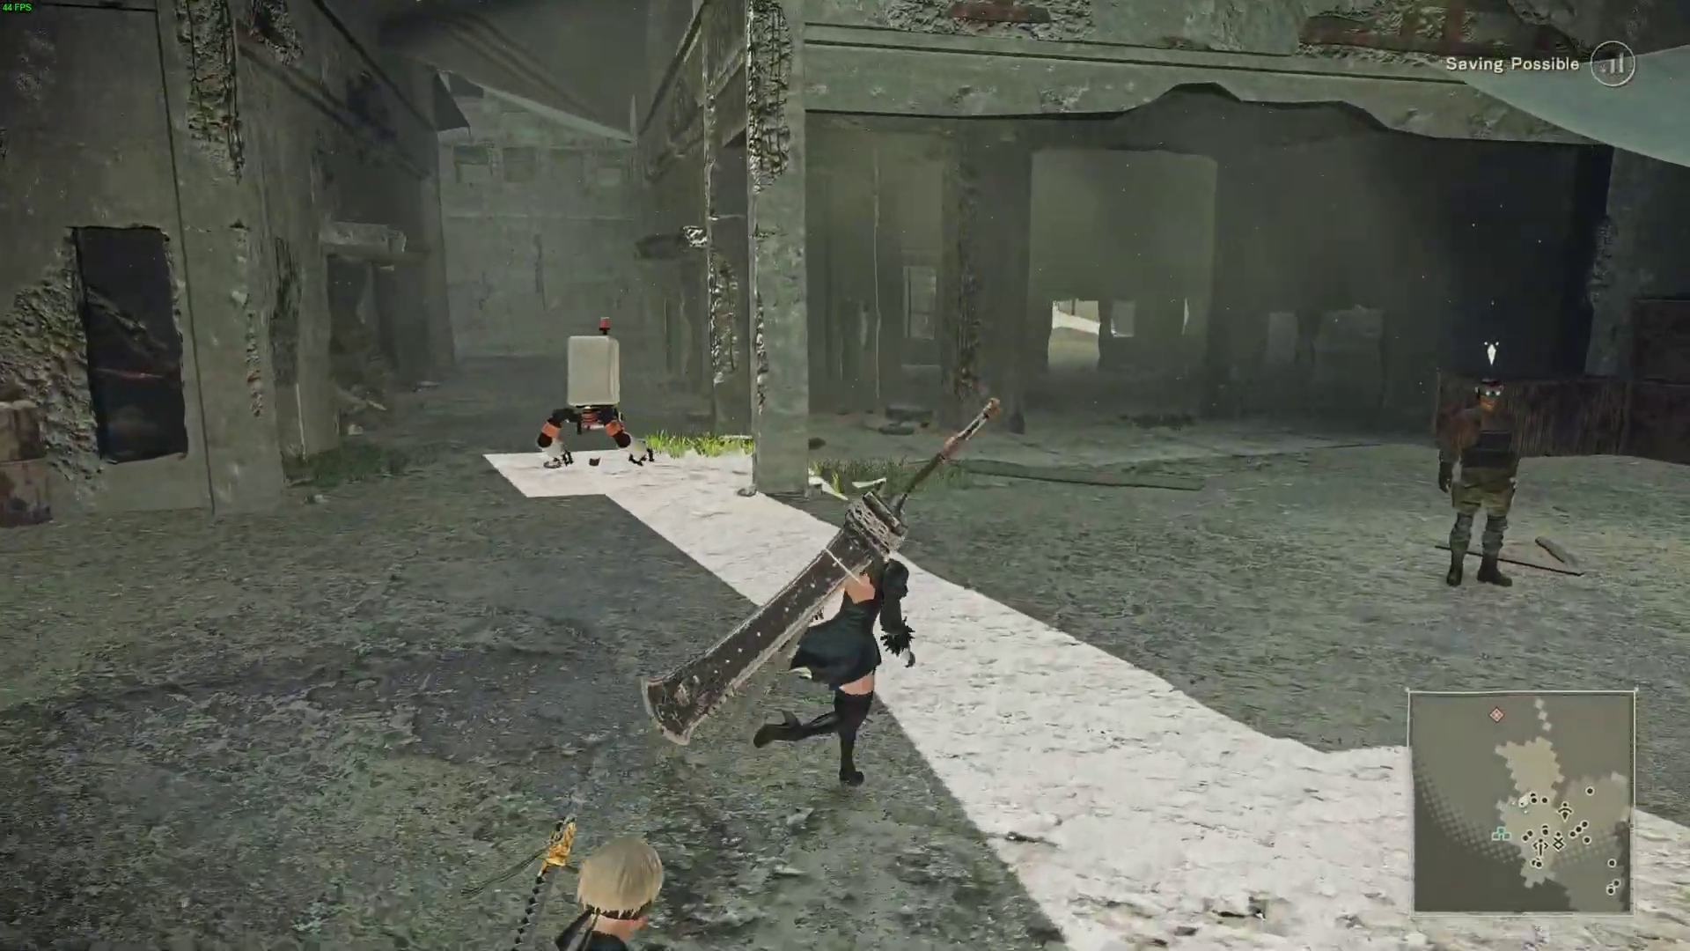
key("w")
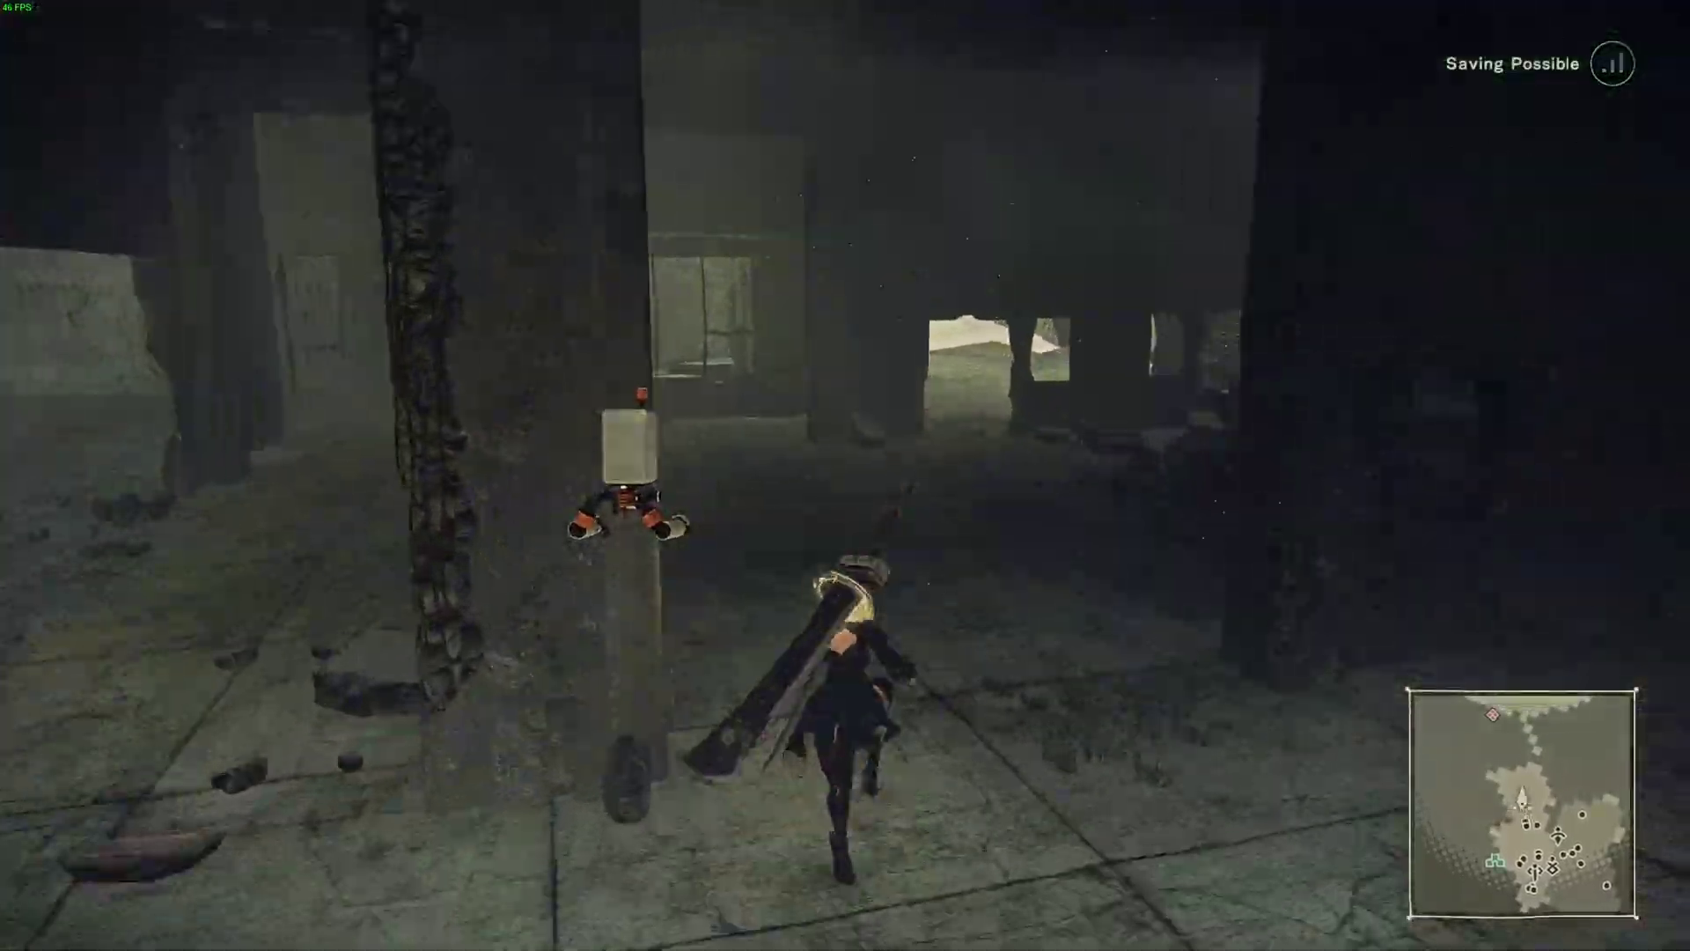
key("w")
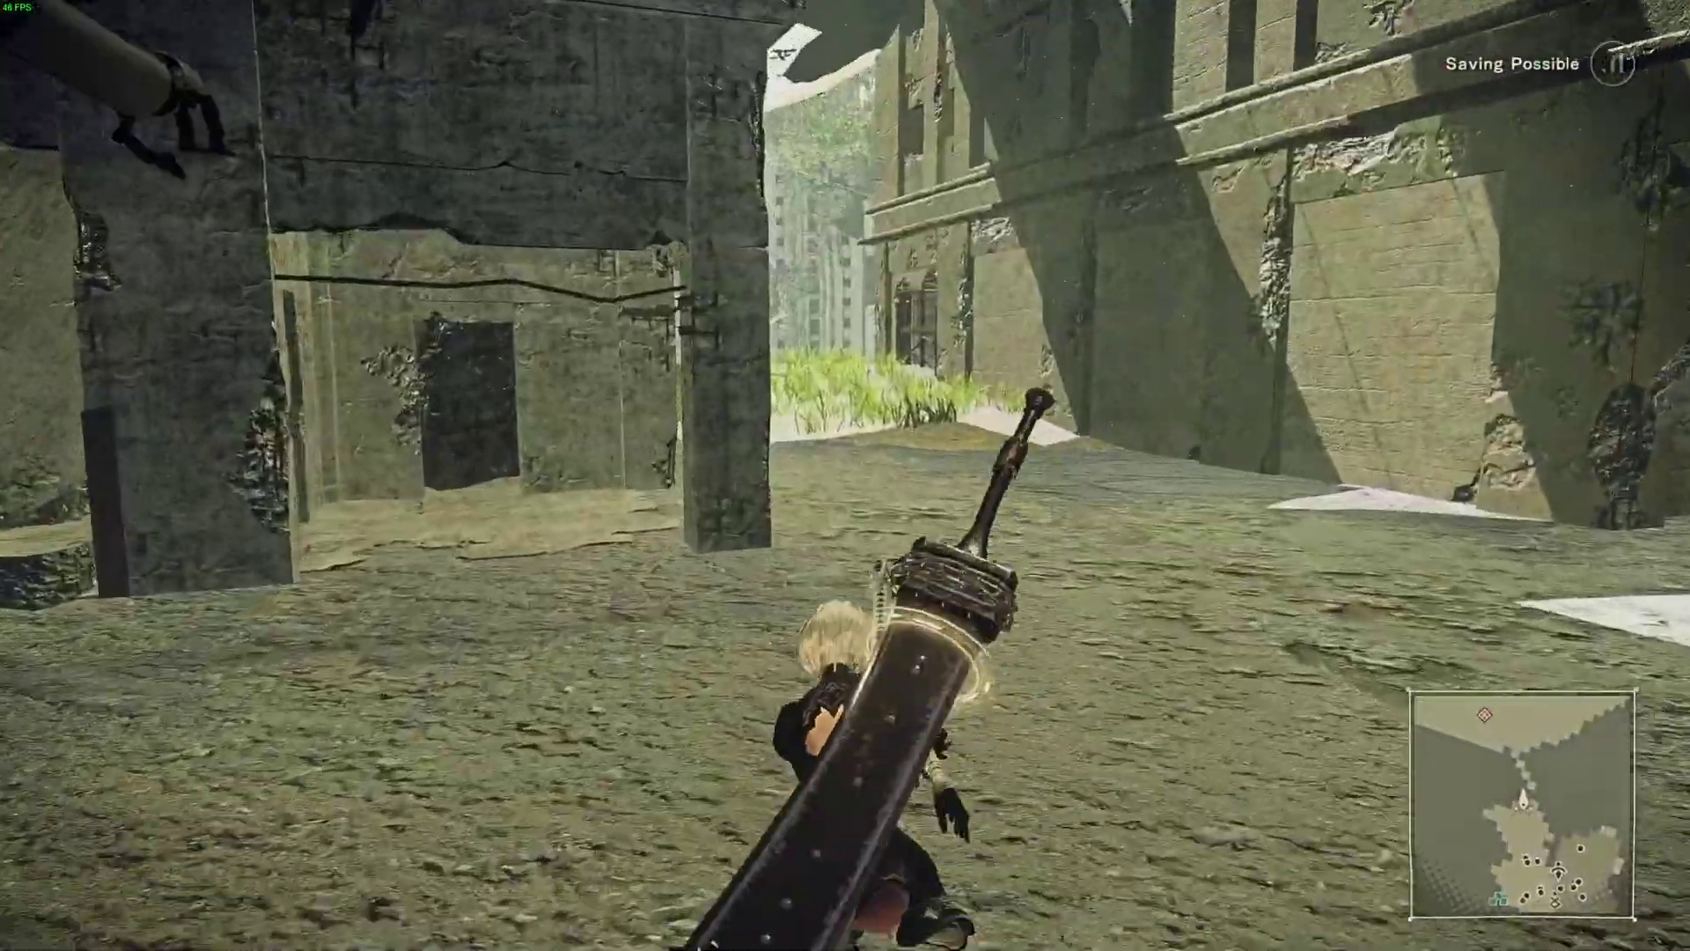